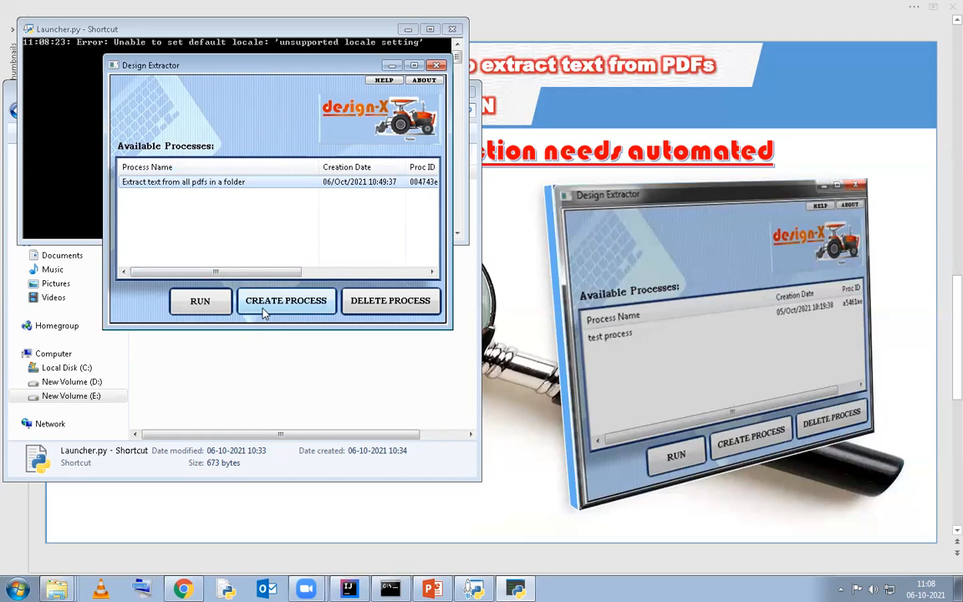
Create a new process named "Extrac text from all PDFs in a folder"
{"action": "left_click_drag", "start_coordinate": [280, 69], "coordinate": [286, 114]}
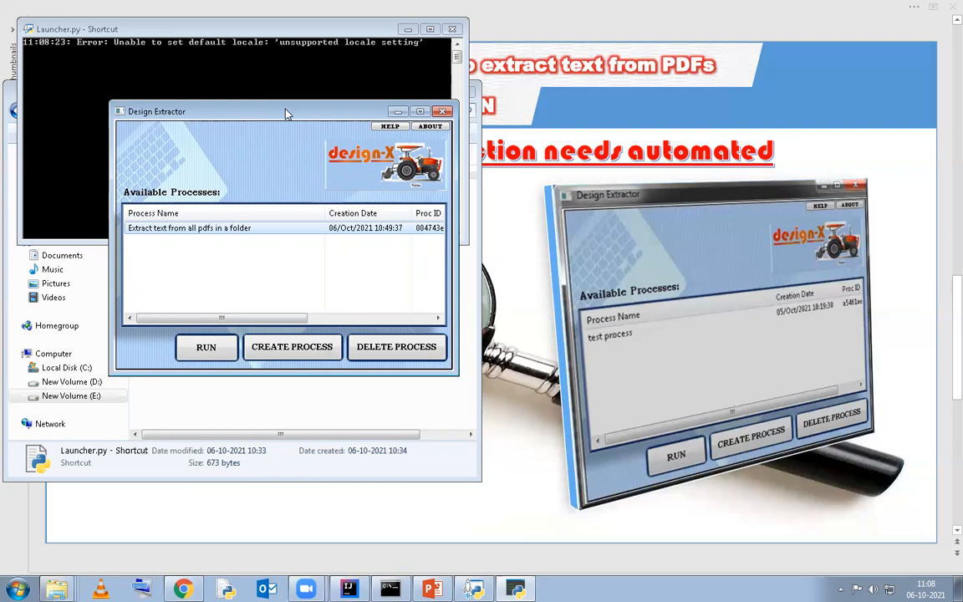
{"action": "left_click", "coordinate": [306, 348]}
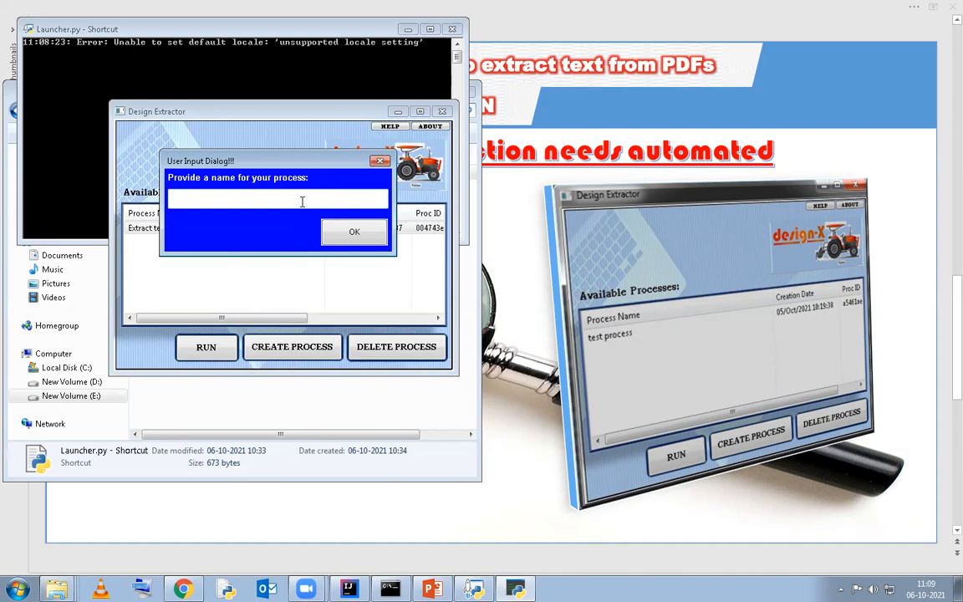
{"action": "type", "text": "eXTRACT"}
{"action": "key", "text": "ctrl+a"}
{"action": "type", "text": "Extrac text from all PDFs in a folder"}
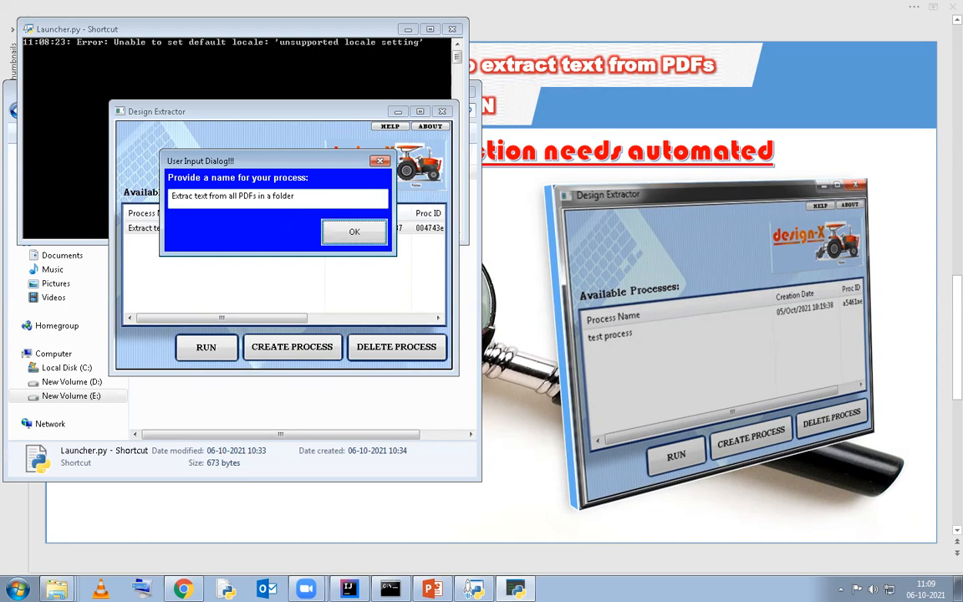
{"action": "key", "text": "Return"}
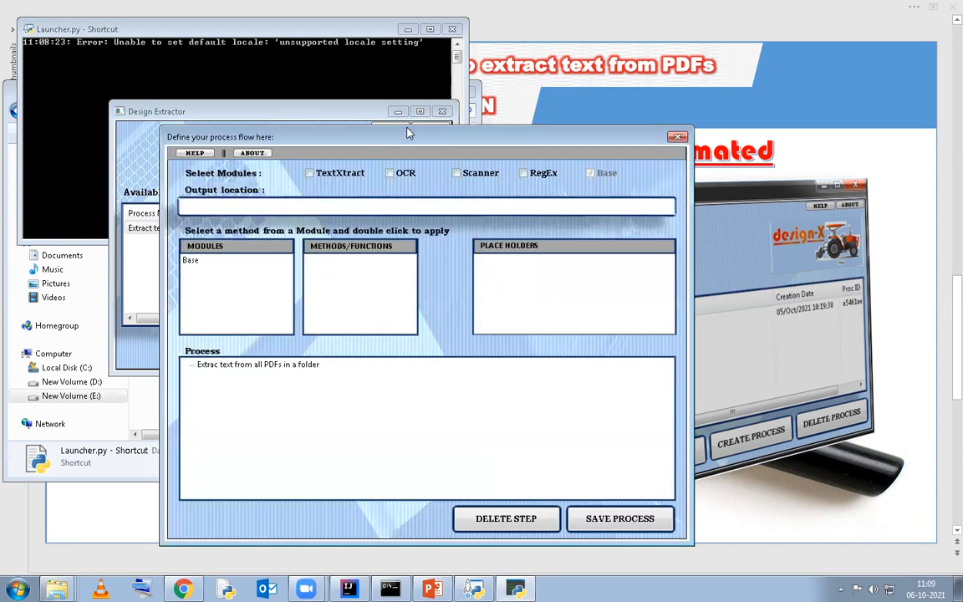
Enable the TextXtract module for the process and list the methods of the Base module
{"action": "left_click_drag", "start_coordinate": [368, 132], "coordinate": [354, 48]}
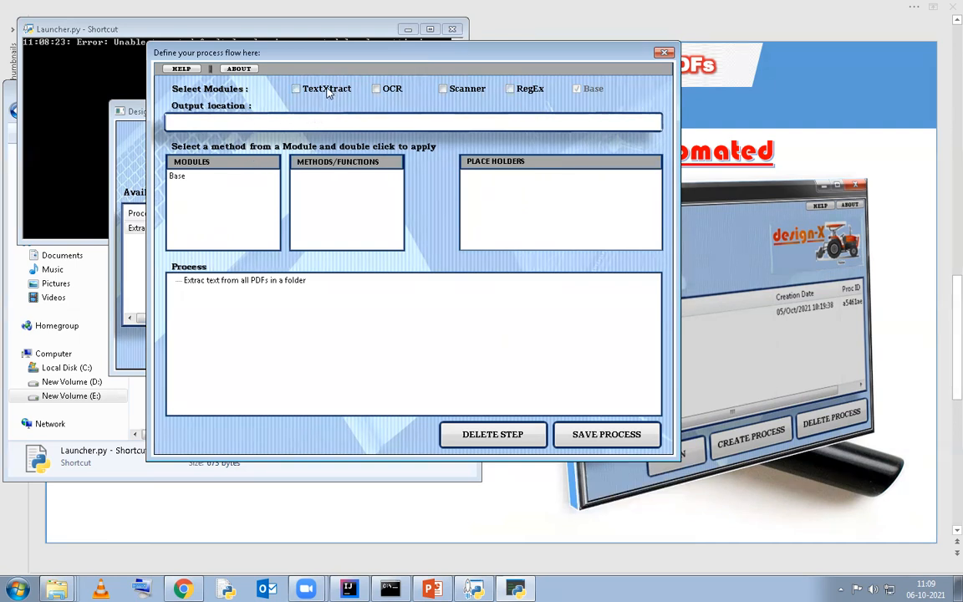
{"action": "left_click", "coordinate": [295, 88]}
{"action": "left_click", "coordinate": [249, 177]}
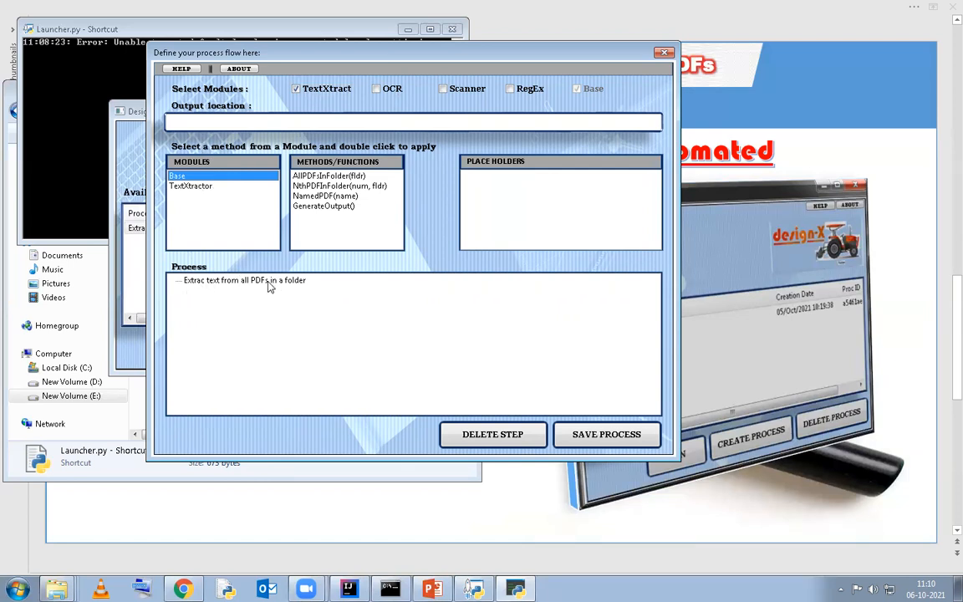
Add the Base method AllPDFsInFolder to the process with the folder location E:\Python\DesignExtractor\SamplePDF
{"action": "left_click", "coordinate": [330, 177]}
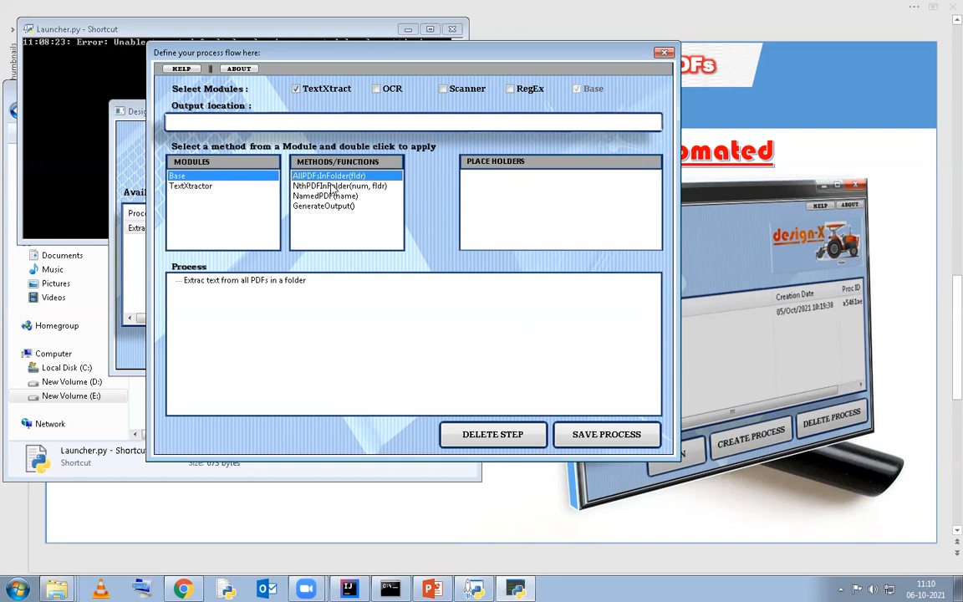
{"action": "left_click", "coordinate": [301, 186]}
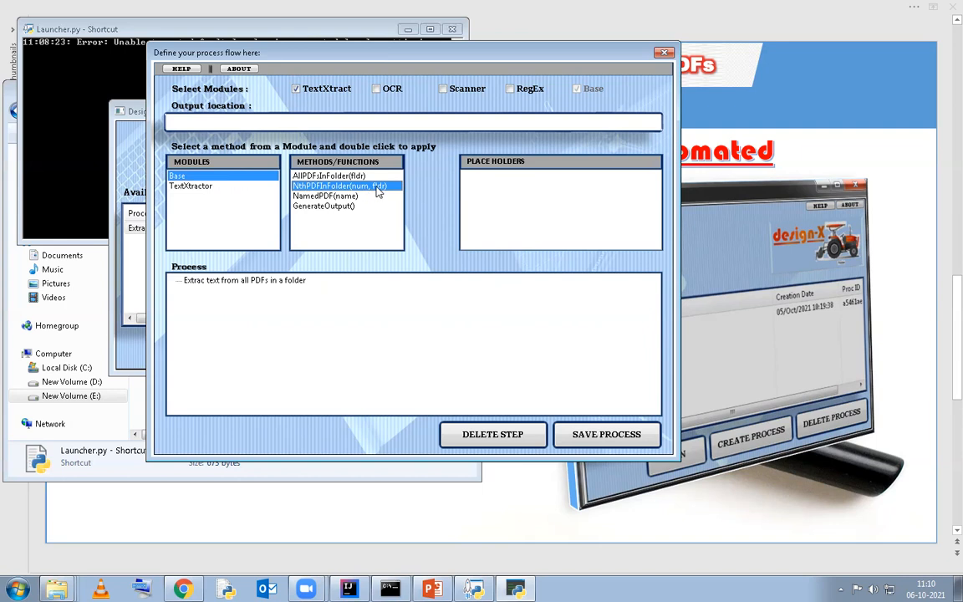
{"action": "left_click", "coordinate": [294, 198]}
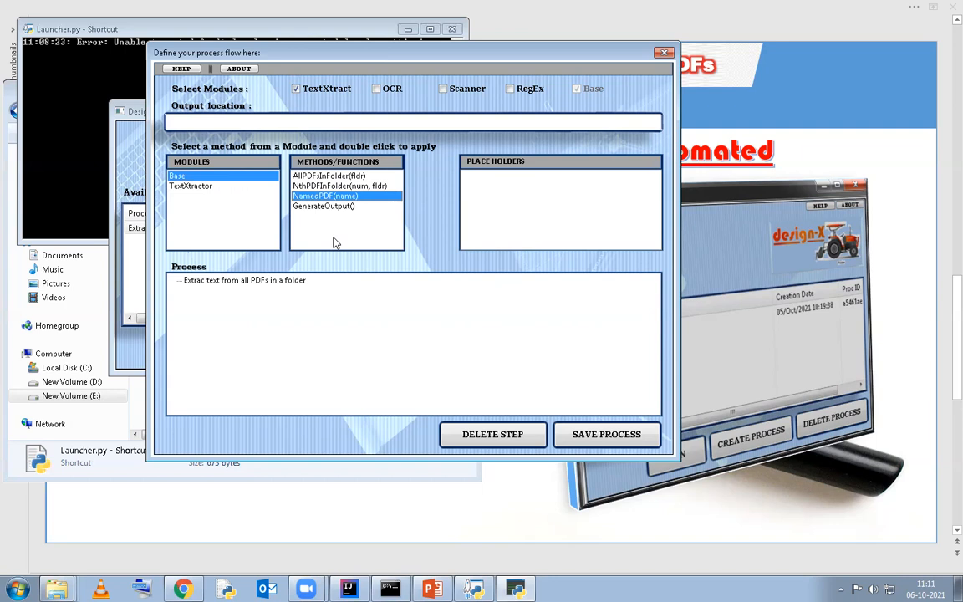
{"action": "left_click", "coordinate": [348, 179]}
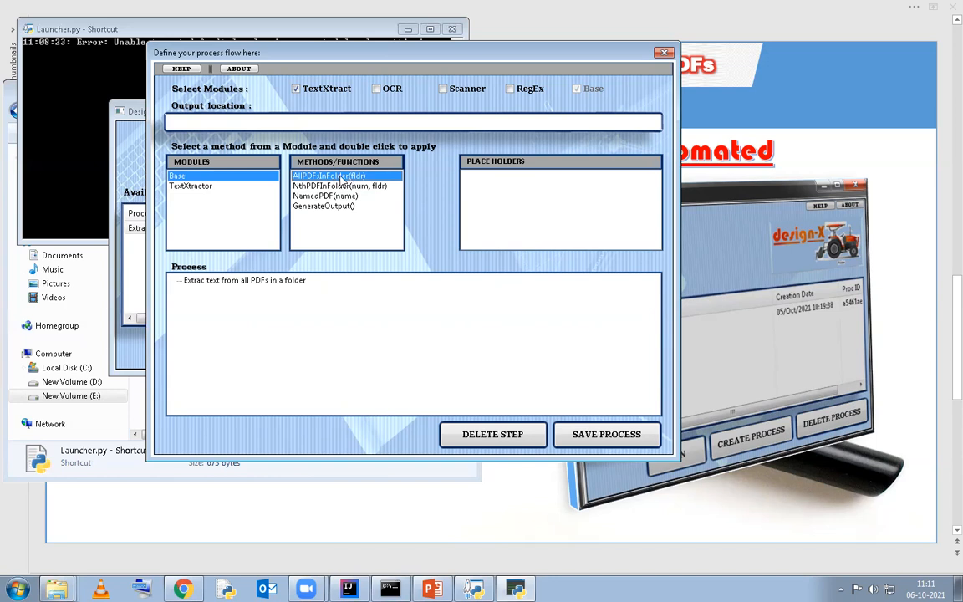
{"action": "double_click", "coordinate": [341, 178]}
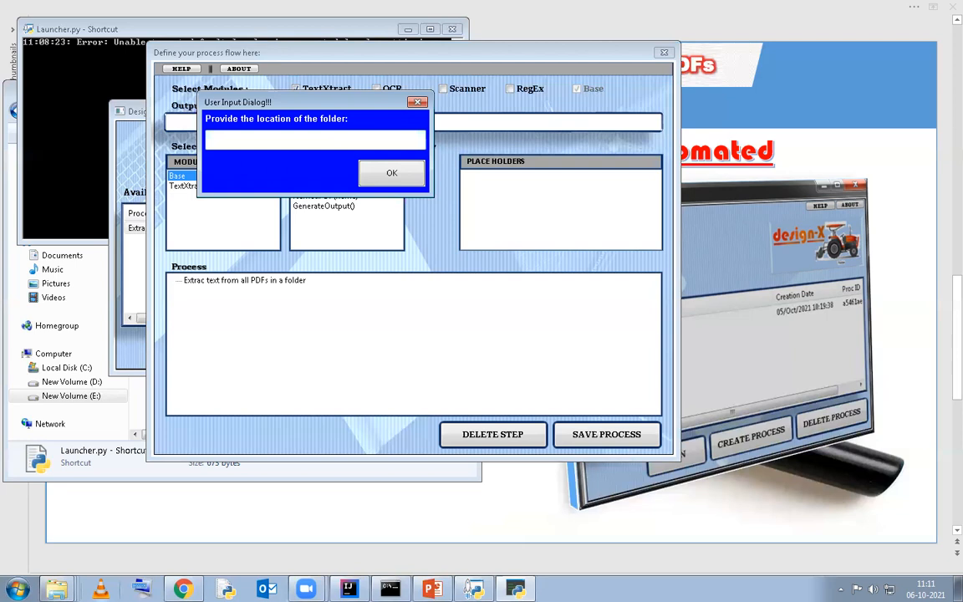
{"action": "mouse_move", "coordinate": [57, 589]}
{"action": "left_click", "coordinate": [46, 495]}
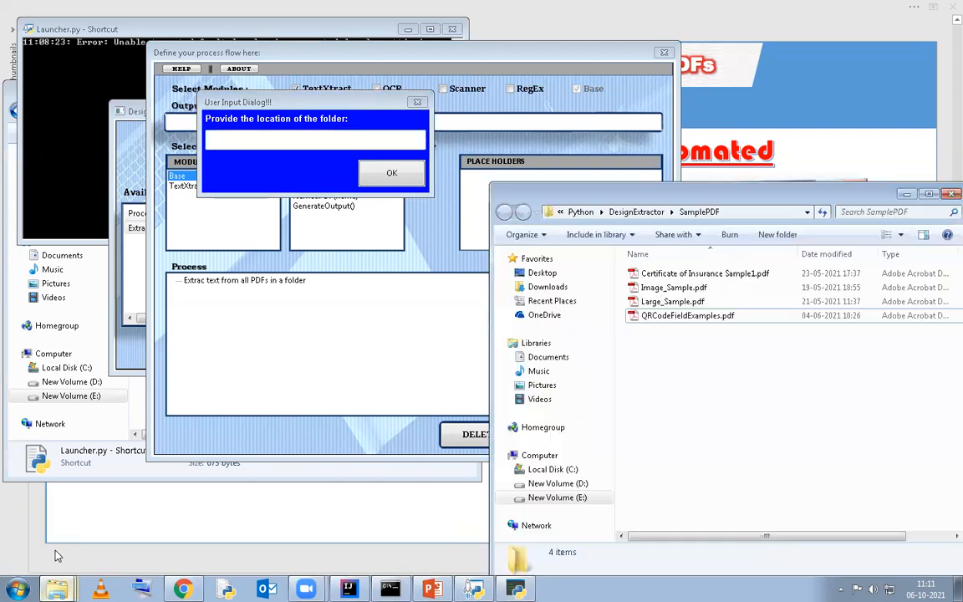
{"action": "left_click", "coordinate": [753, 213]}
{"action": "key", "text": "ctrl+c"}
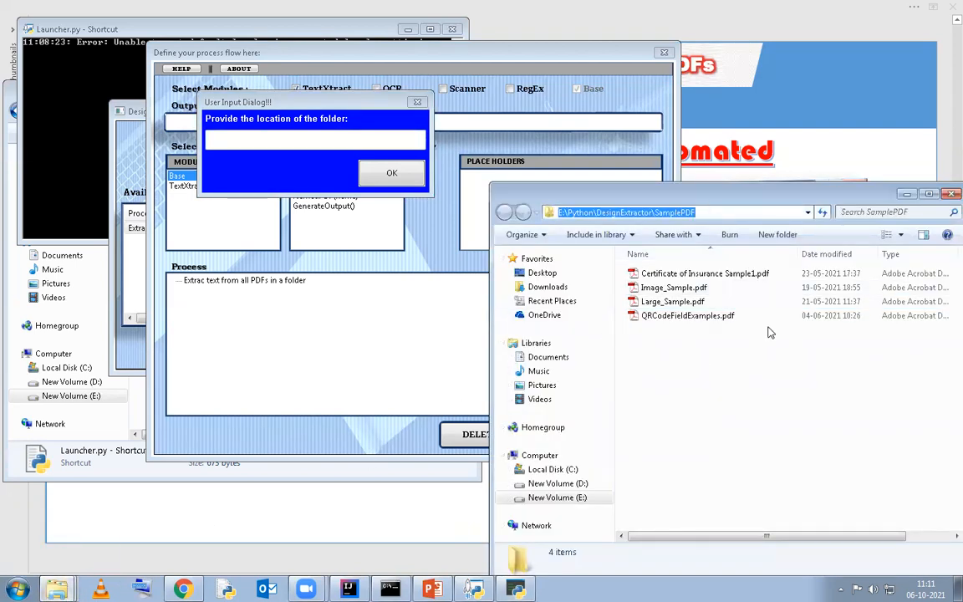
{"action": "left_click", "coordinate": [362, 141]}
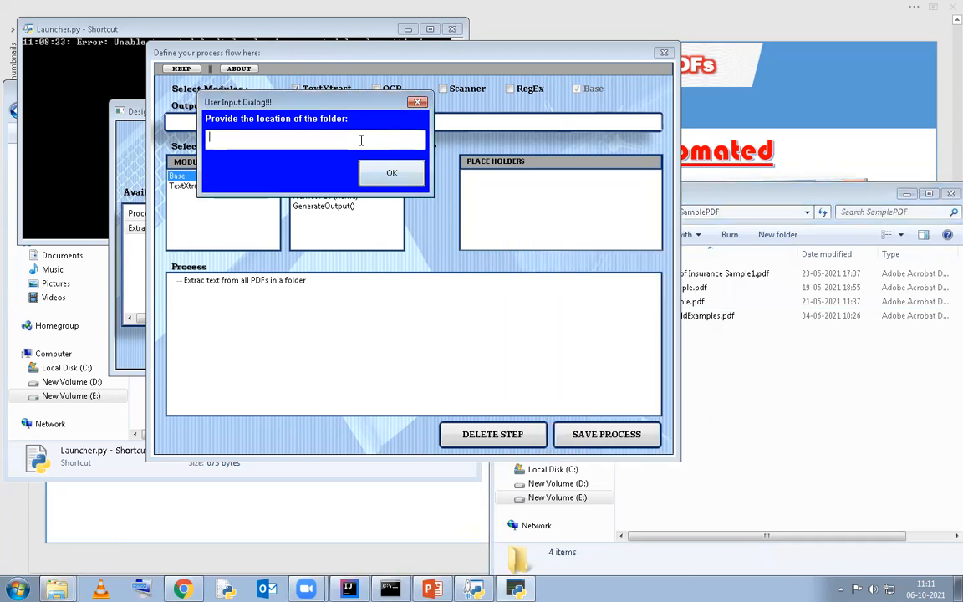
{"action": "key", "text": "ctrl+v"}
{"action": "left_click", "coordinate": [390, 172]}
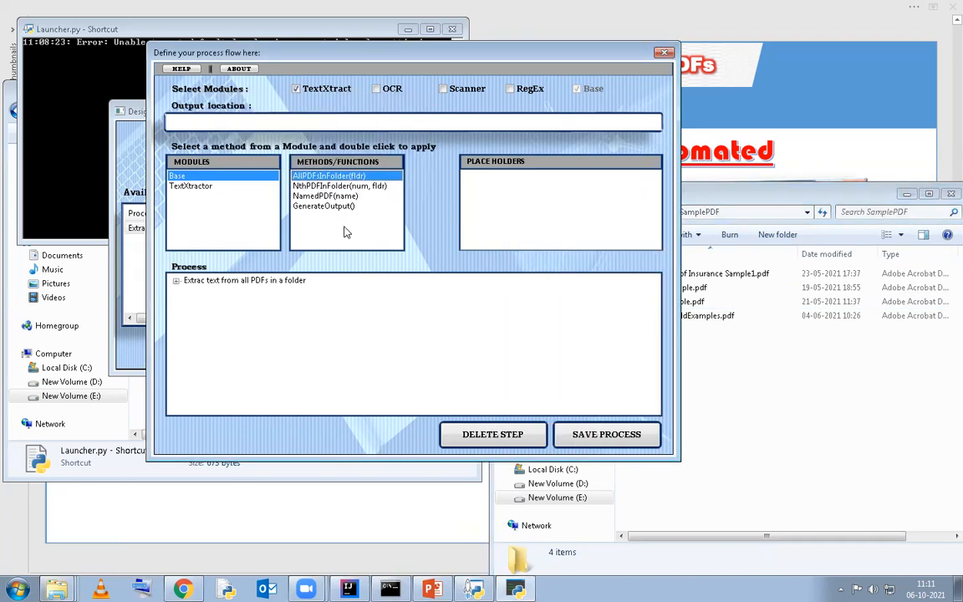
Expand the process tree and nest the TextXtractor method ExtractAllPages under the AllPDFsInFolder step
{"action": "double_click", "coordinate": [211, 281]}
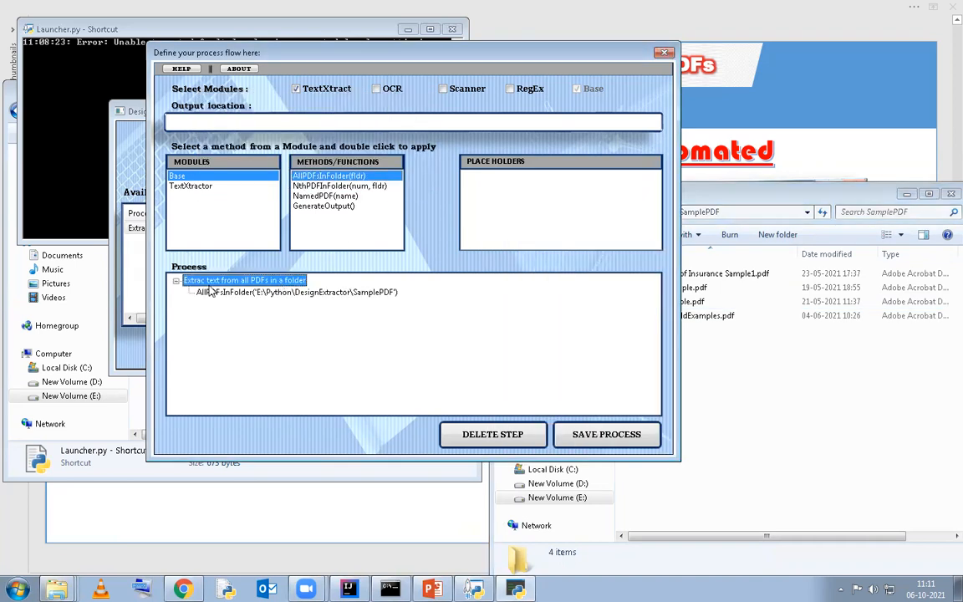
{"action": "left_click", "coordinate": [224, 293]}
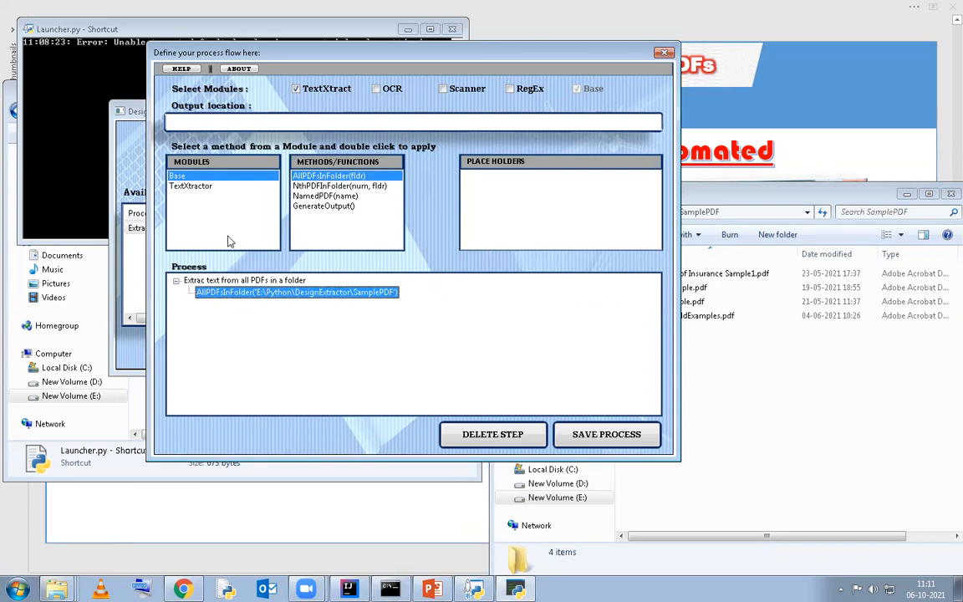
{"action": "left_click", "coordinate": [205, 216]}
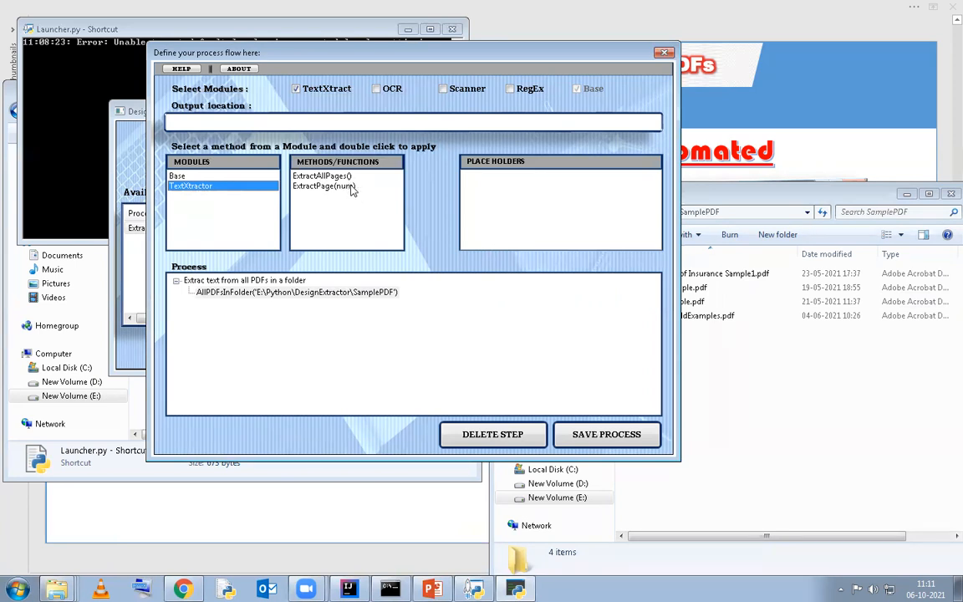
{"action": "left_click", "coordinate": [332, 177]}
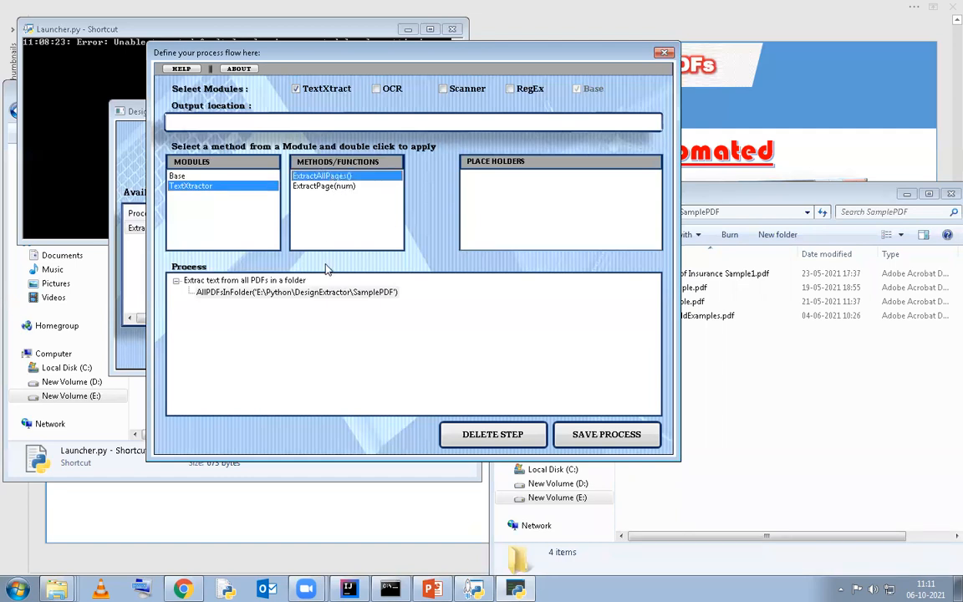
{"action": "left_click", "coordinate": [329, 186]}
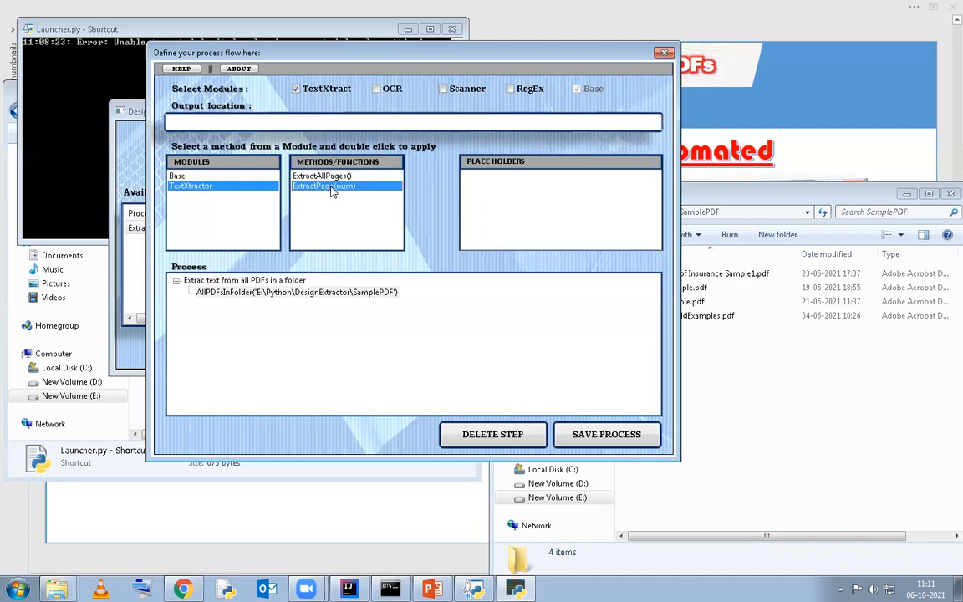
{"action": "left_click", "coordinate": [329, 177]}
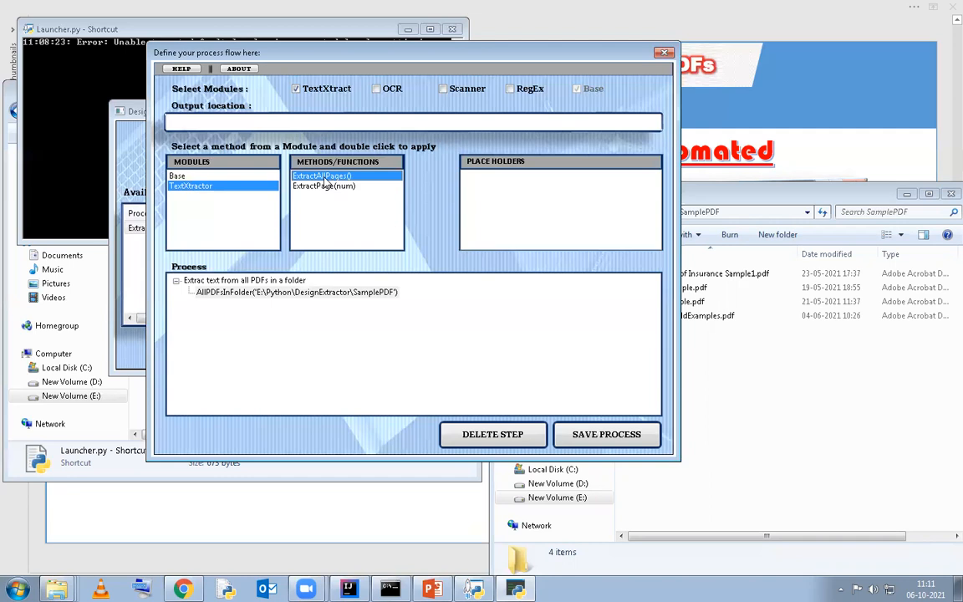
{"action": "double_click", "coordinate": [234, 294]}
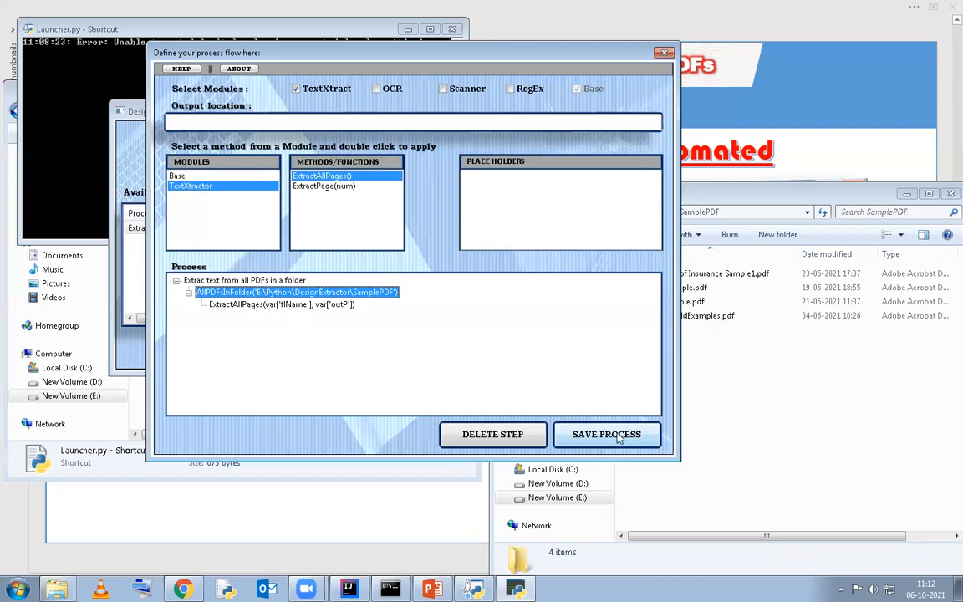
Bring up the OutPut folder's Explorer window alongside the process flow definition
{"action": "left_click", "coordinate": [285, 122]}
{"action": "mouse_move", "coordinate": [57, 589]}
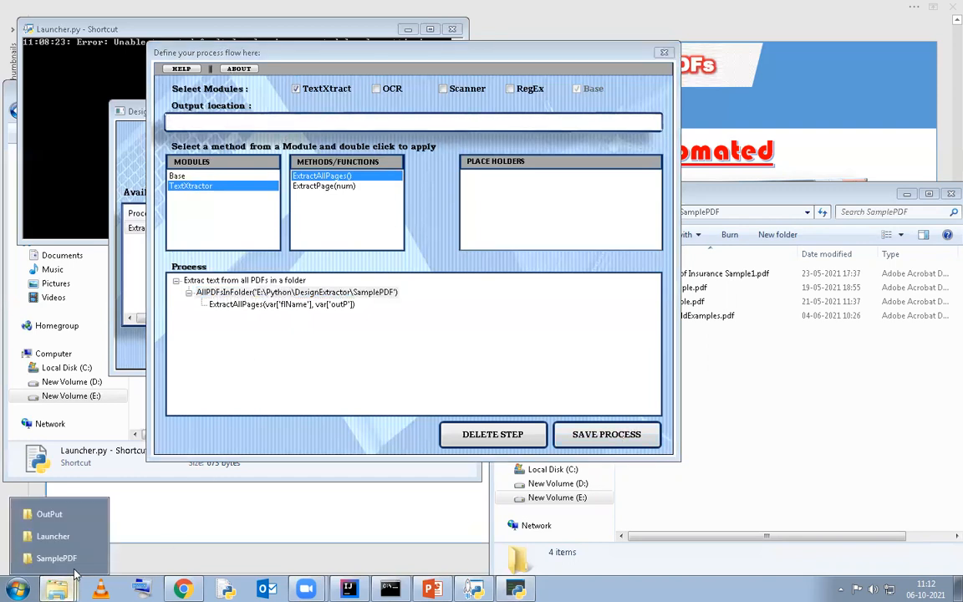
{"action": "left_click", "coordinate": [58, 520]}
{"action": "left_click", "coordinate": [282, 386]}
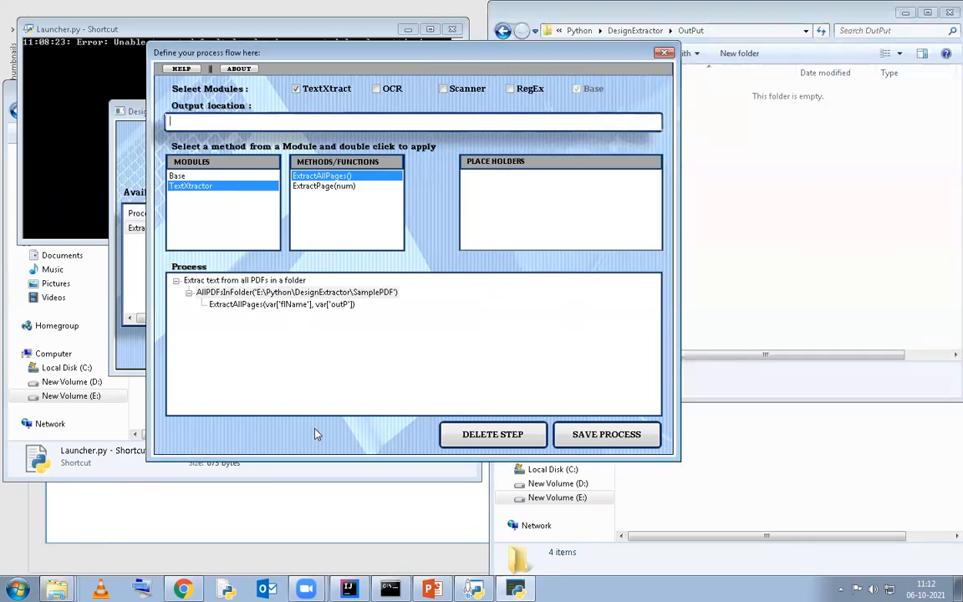
Try to save the process without an output location and check the launcher console for messages
{"action": "left_click", "coordinate": [607, 447]}
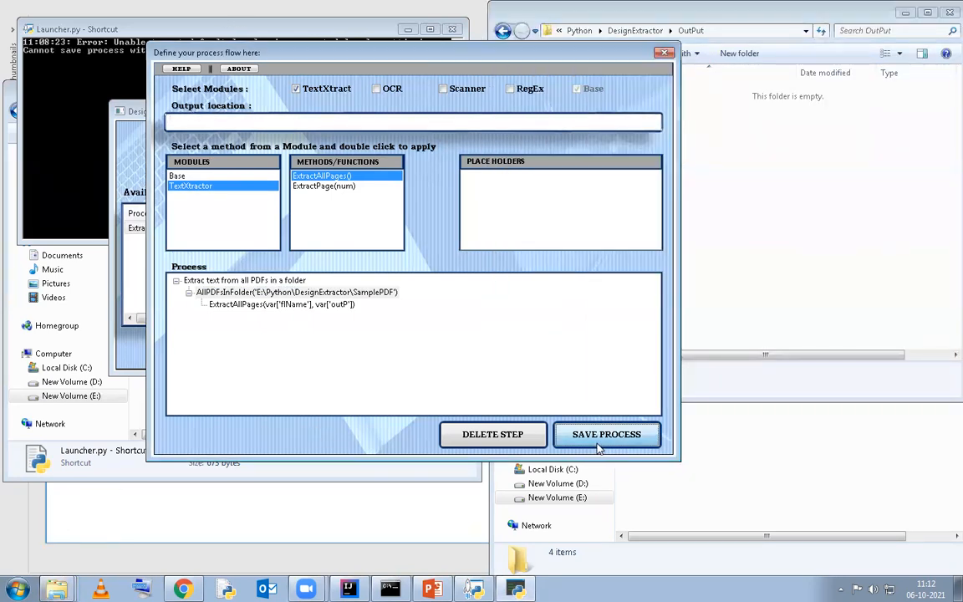
{"action": "left_click", "coordinate": [607, 447]}
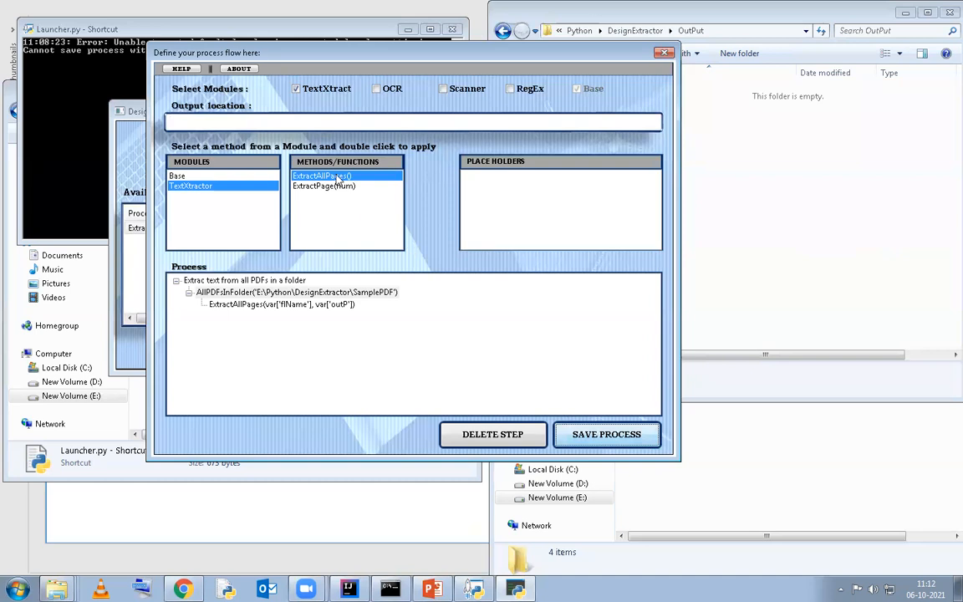
{"action": "left_click", "coordinate": [77, 91]}
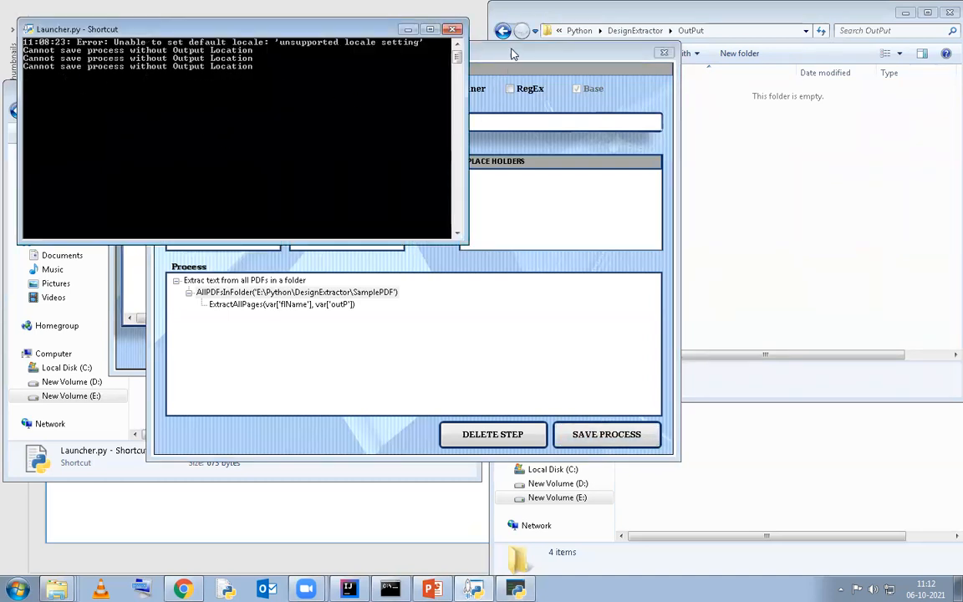
{"action": "left_click", "coordinate": [472, 52]}
{"action": "left_click_drag", "start_coordinate": [297, 40], "coordinate": [393, 120]}
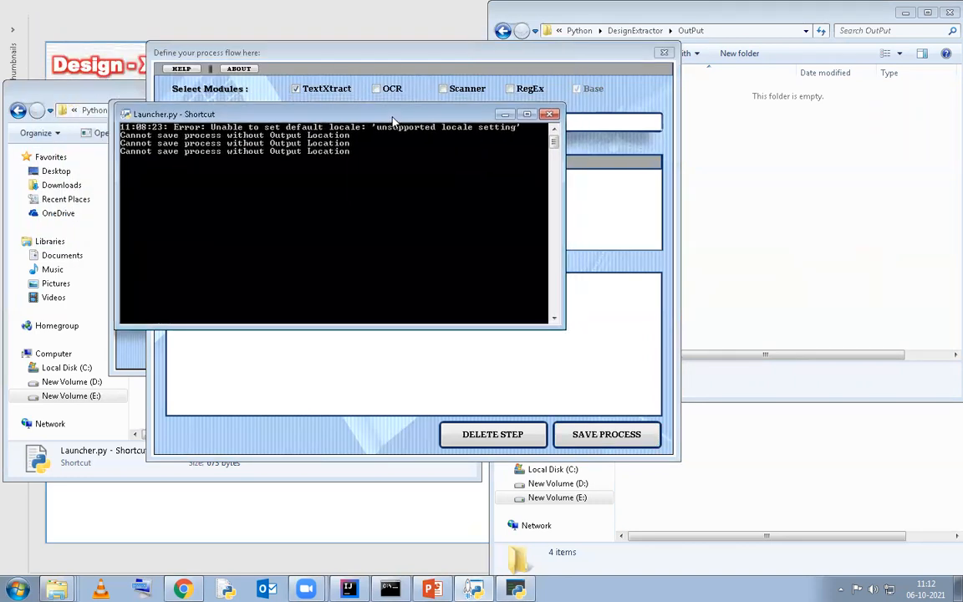
{"action": "left_click", "coordinate": [510, 52]}
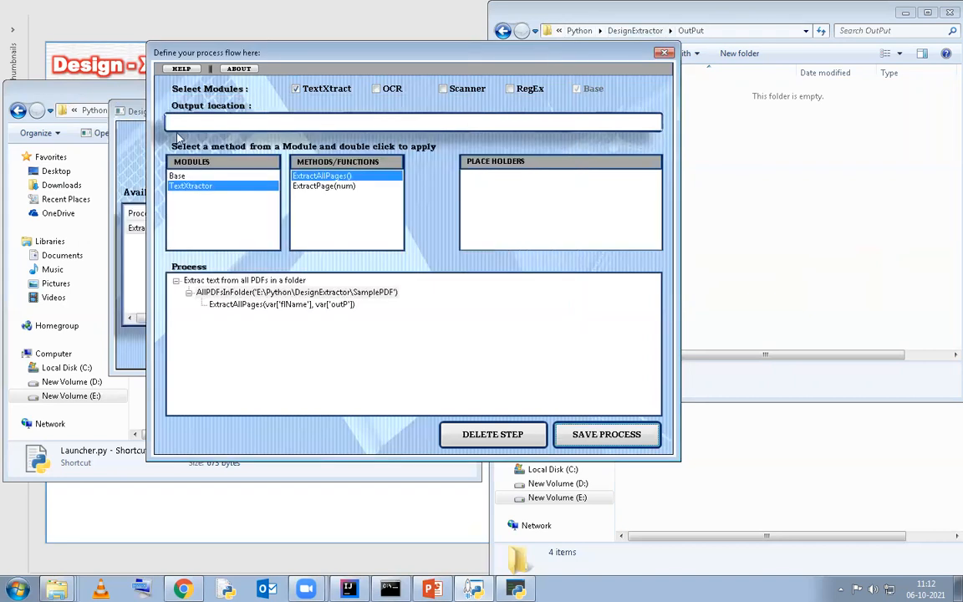
Set the output location to E:\Python\DesignExtractor\OutPut using the folder's copied path, and save the process
{"action": "left_click", "coordinate": [783, 178]}
{"action": "left_click", "coordinate": [682, 30]}
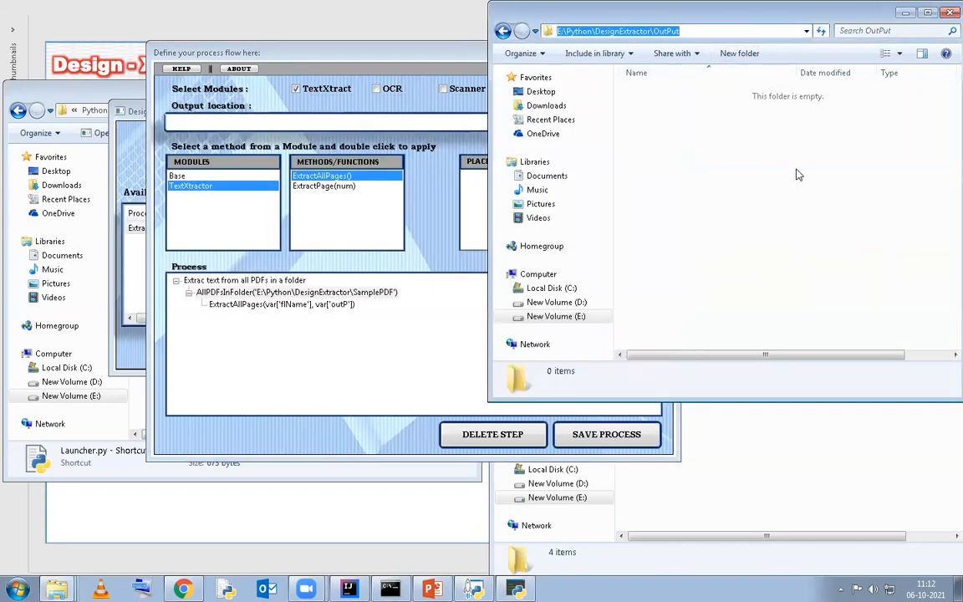
{"action": "key", "text": "ctrl+c"}
{"action": "left_click", "coordinate": [328, 121]}
{"action": "key", "text": "ctrl+v"}
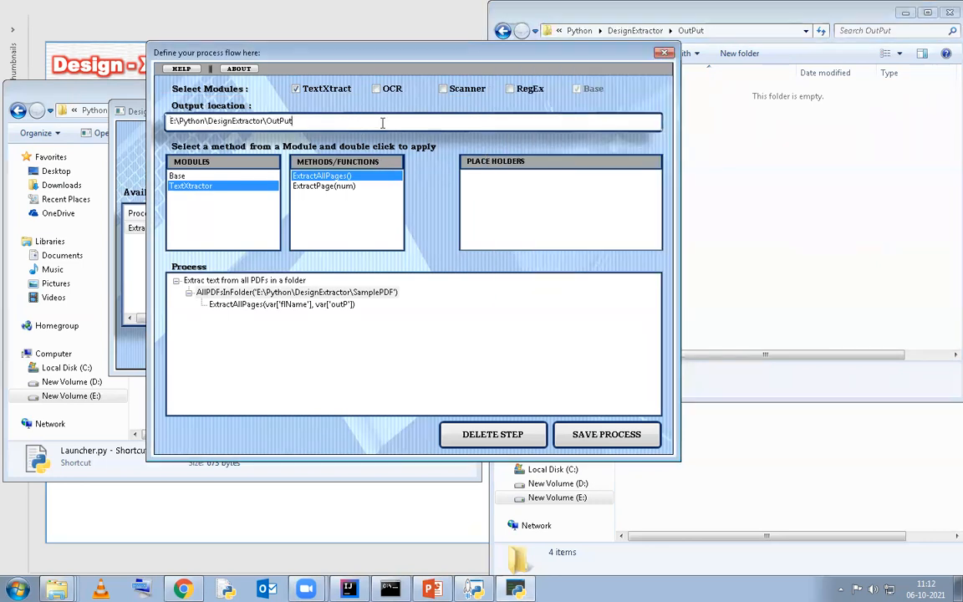
{"action": "left_click", "coordinate": [622, 440]}
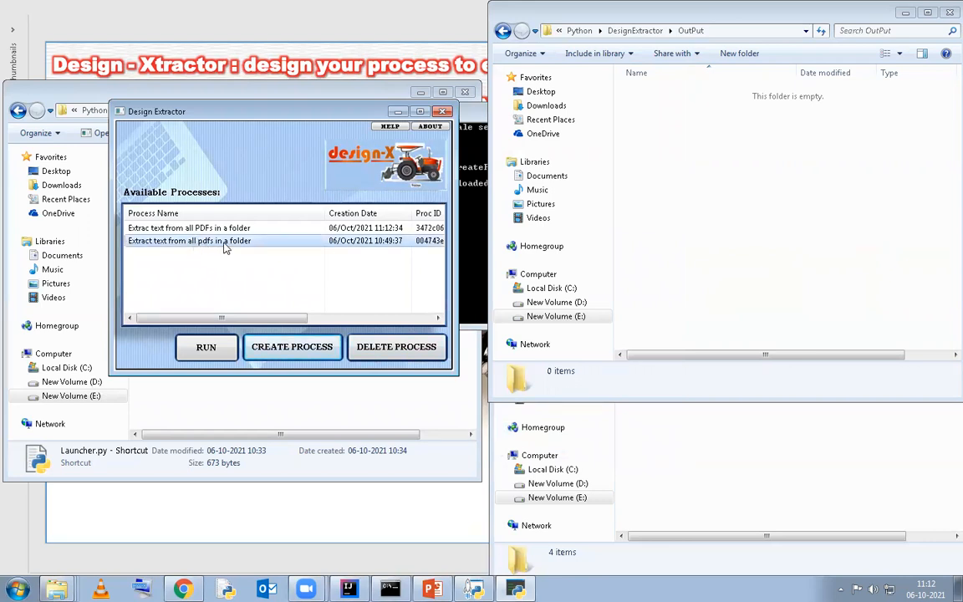
Close Design Extractor and relaunch it from the Launcher.py shortcut, accepting the startup warning
{"action": "left_click", "coordinate": [201, 228]}
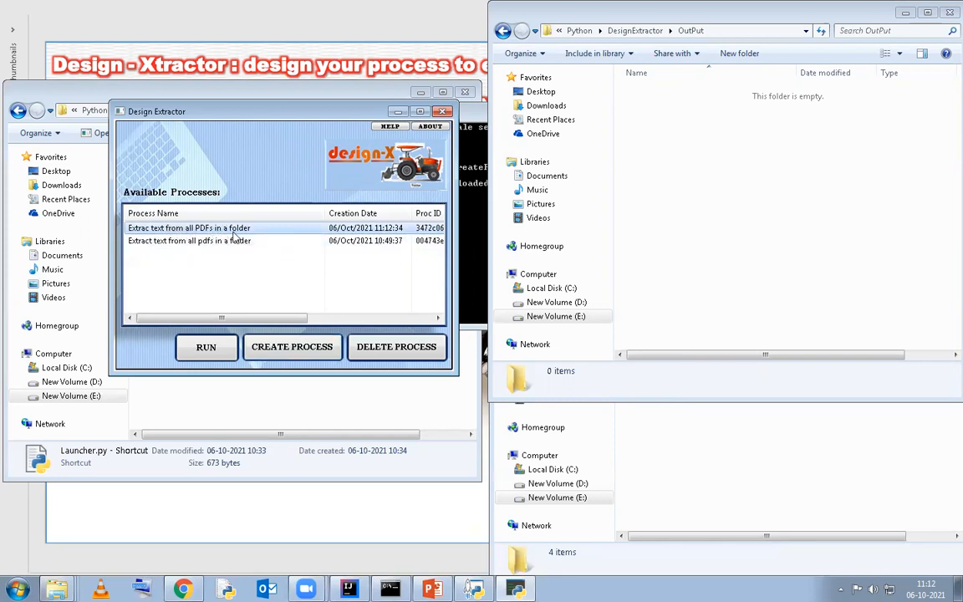
{"action": "left_click", "coordinate": [442, 112]}
{"action": "left_click", "coordinate": [247, 319]}
{"action": "left_click", "coordinate": [236, 345]}
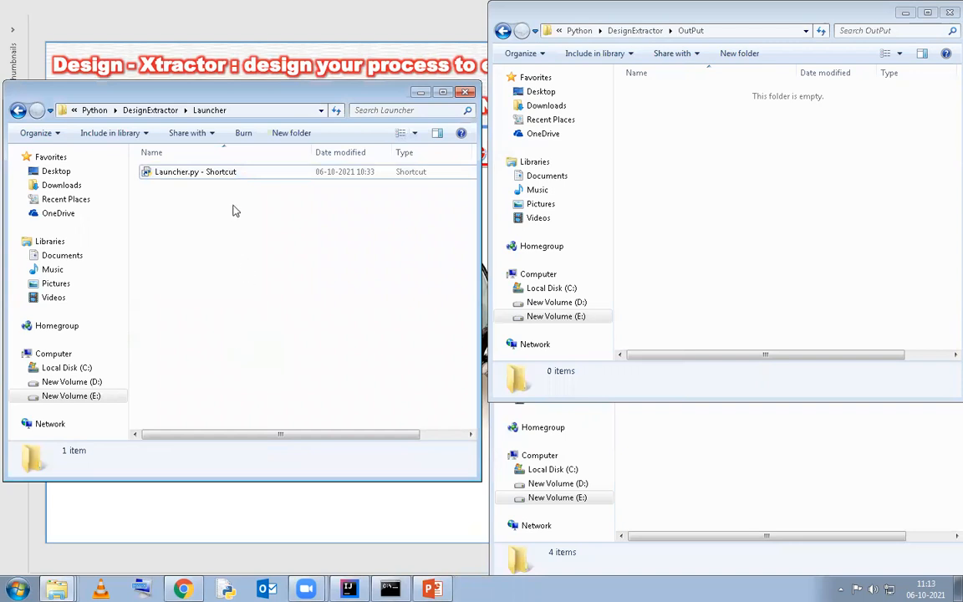
{"action": "double_click", "coordinate": [230, 172]}
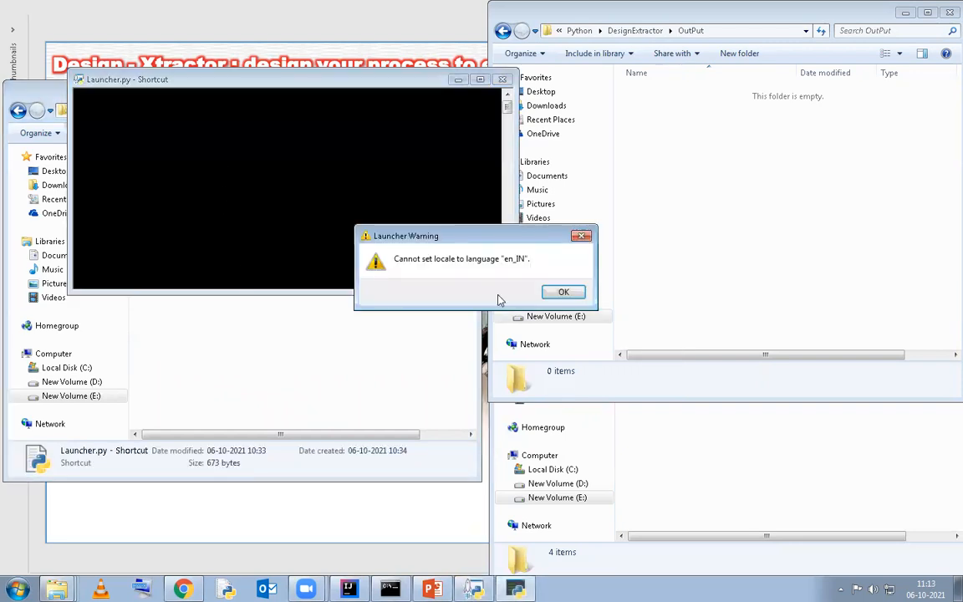
{"action": "left_click", "coordinate": [547, 291]}
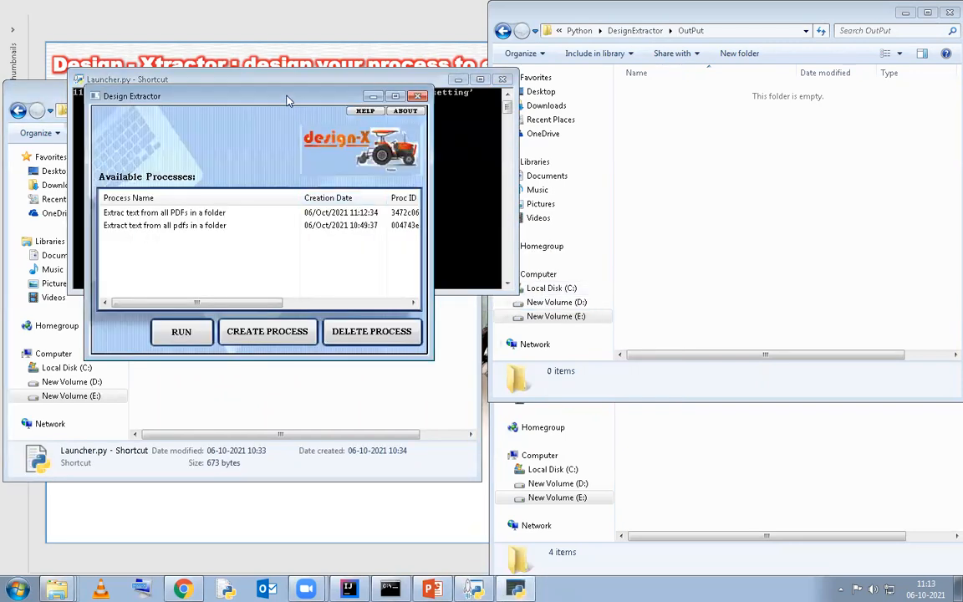
Run the saved process "Extrac text from all PDFs in a folder"
{"action": "left_click_drag", "start_coordinate": [286, 100], "coordinate": [271, 86]}
{"action": "left_click", "coordinate": [167, 199]}
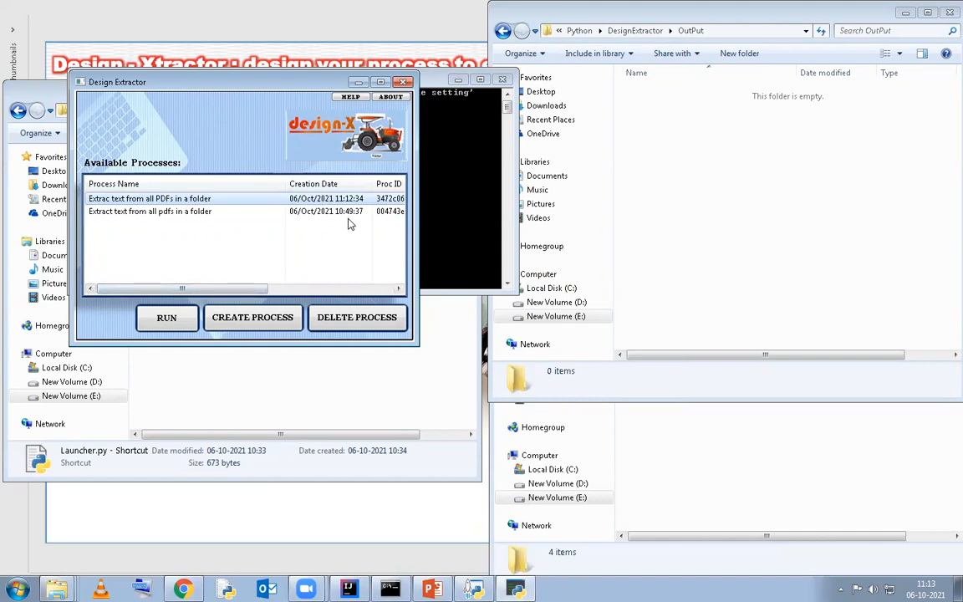
{"action": "left_click", "coordinate": [167, 319]}
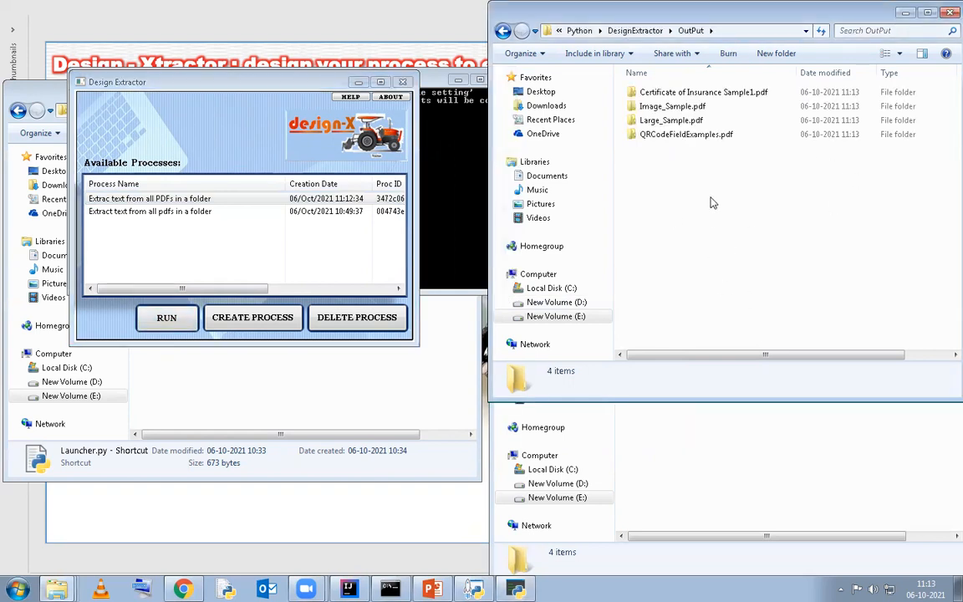
Compare the OutPut subfolders with the source files in SamplePDF and open the Certificate of Insurance Sample1.pdf output folder
{"action": "left_click", "coordinate": [695, 469]}
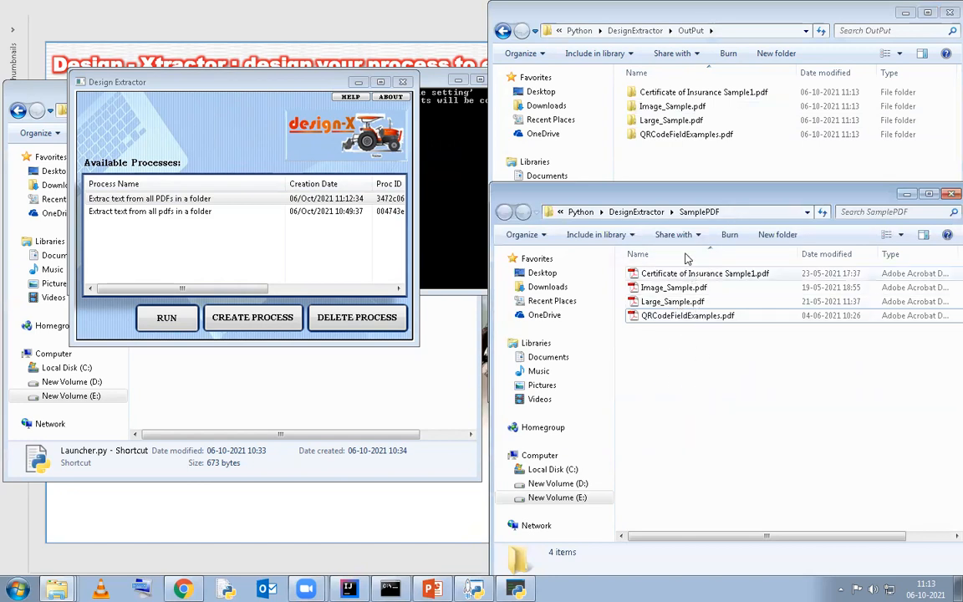
{"action": "left_click", "coordinate": [679, 164]}
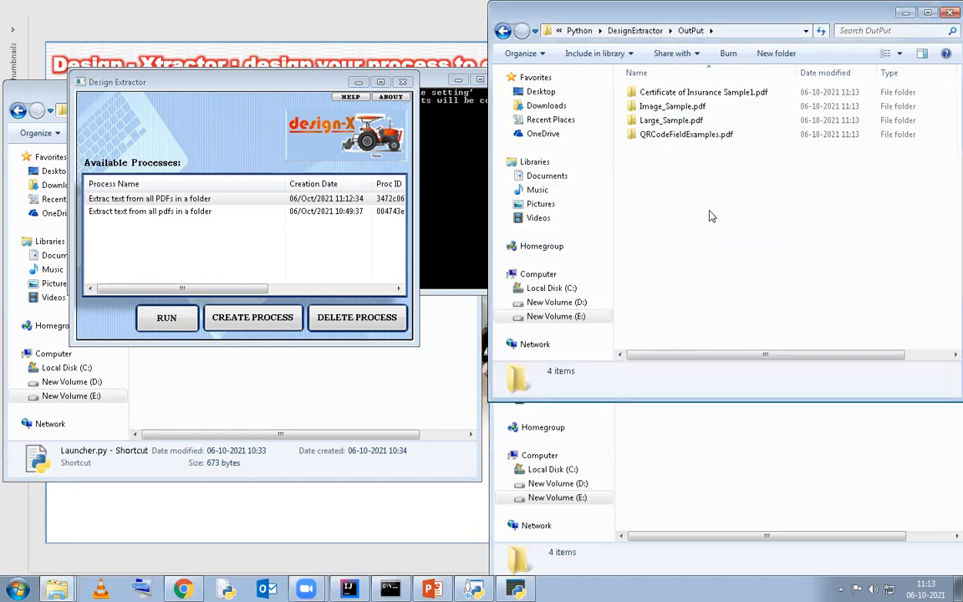
{"action": "double_click", "coordinate": [701, 93]}
{"action": "left_click_drag", "start_coordinate": [733, 216], "coordinate": [693, 241]}
View the source file Certificate of Insurance Sample1.pdf from the SamplePDF folder, and minimize its viewer window
{"action": "left_click", "coordinate": [666, 459]}
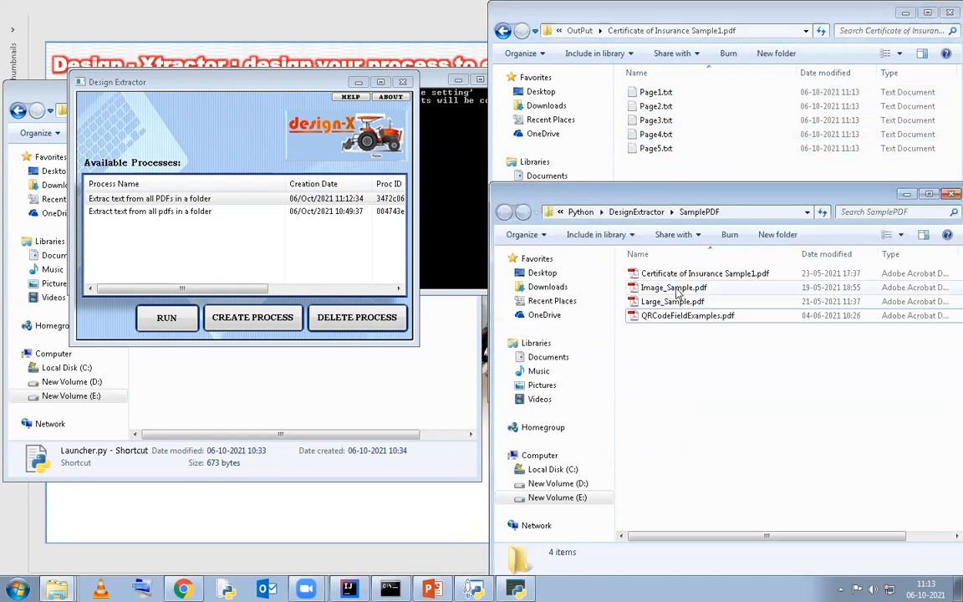
{"action": "double_click", "coordinate": [695, 275]}
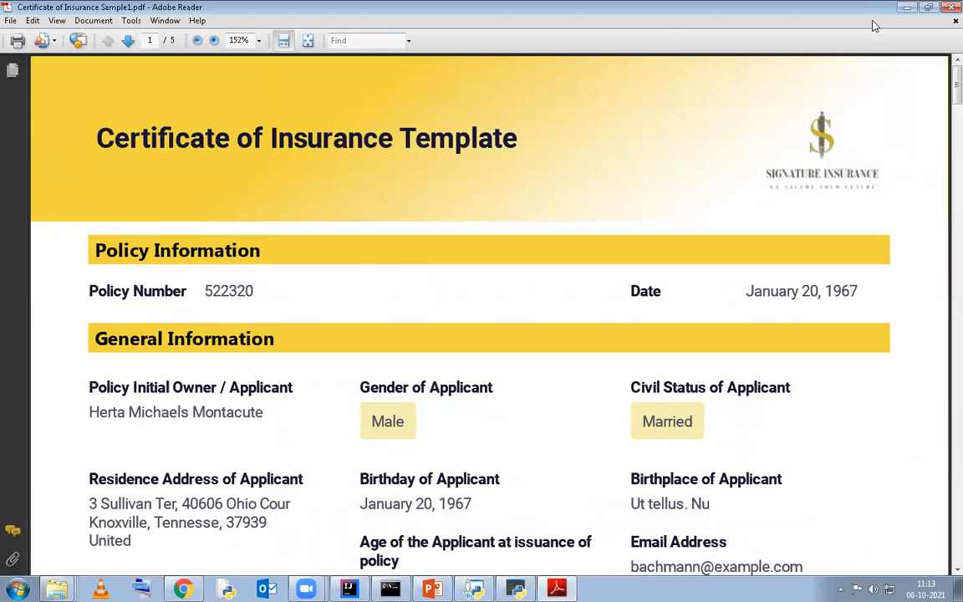
{"action": "left_click", "coordinate": [909, 12]}
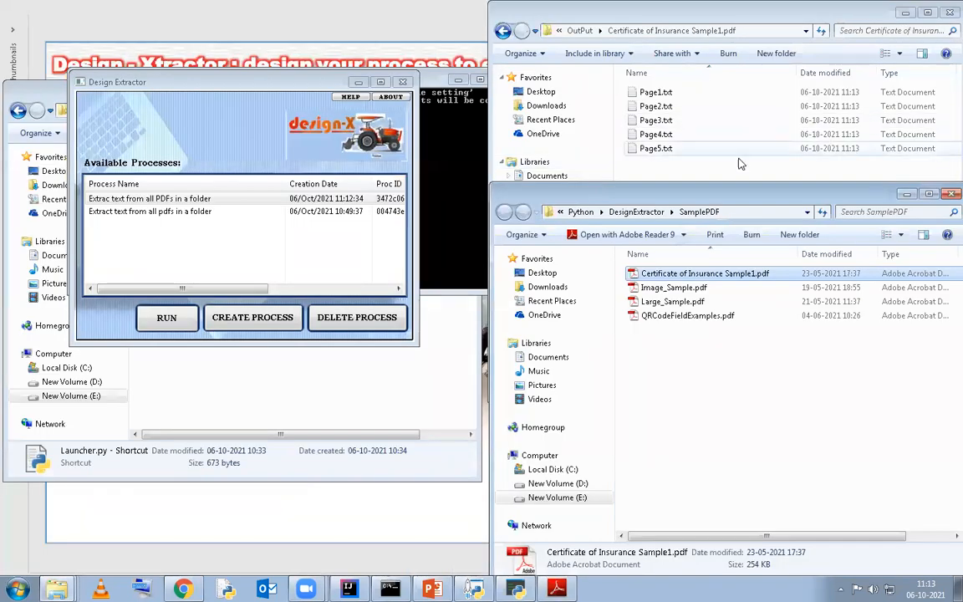
Check the extracted Page1.txt of the Certificate of Insurance sample, and close it
{"action": "left_click", "coordinate": [656, 107]}
{"action": "double_click", "coordinate": [660, 94]}
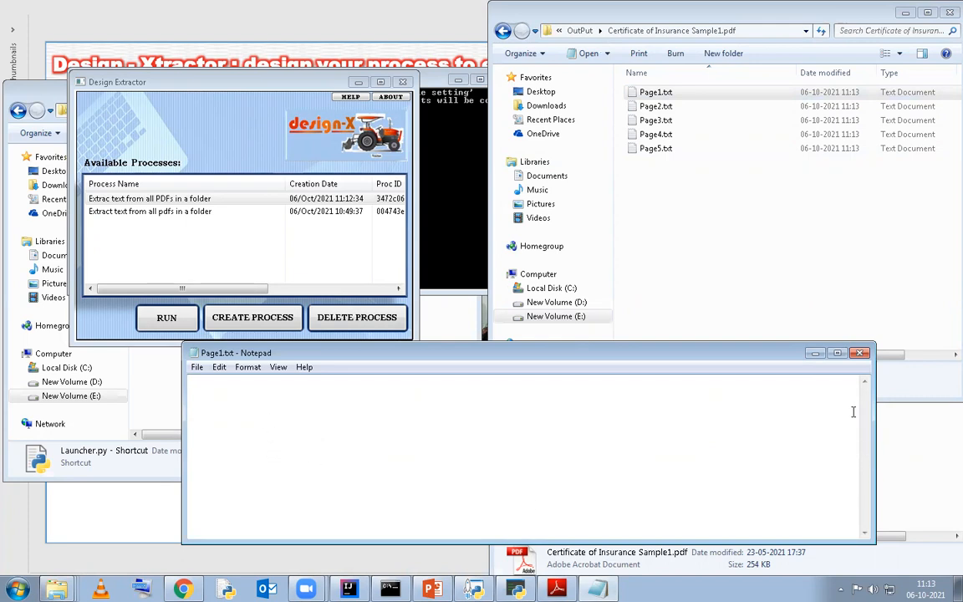
{"action": "left_click", "coordinate": [859, 352]}
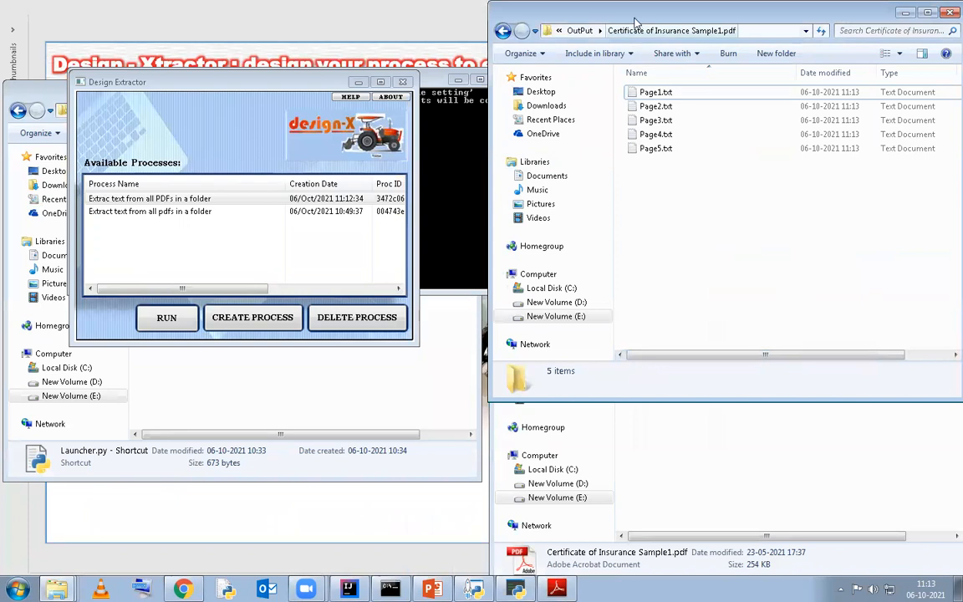
Inspect the page files in the Image_Sample.pdf and Large_Sample.pdf output folders, returning to the OutPut folder
{"action": "left_click", "coordinate": [577, 30]}
{"action": "left_click", "coordinate": [666, 109]}
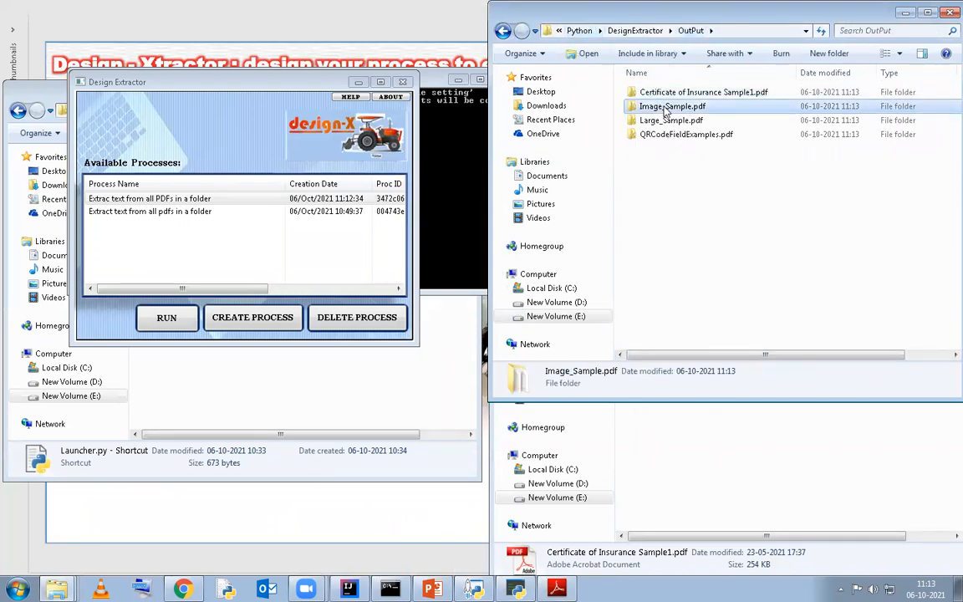
{"action": "double_click", "coordinate": [691, 109]}
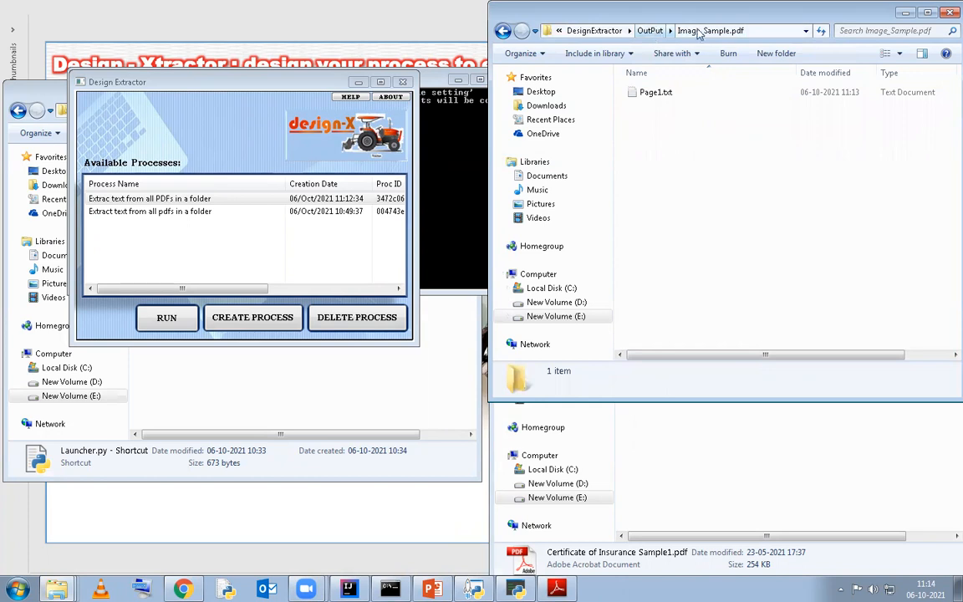
{"action": "left_click", "coordinate": [659, 30]}
{"action": "double_click", "coordinate": [661, 121]}
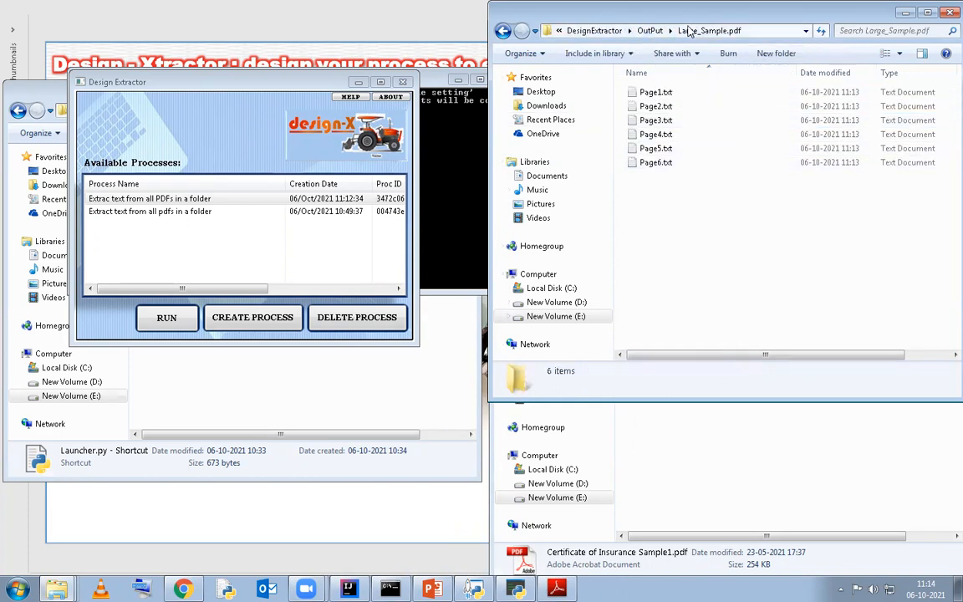
{"action": "left_click", "coordinate": [649, 30]}
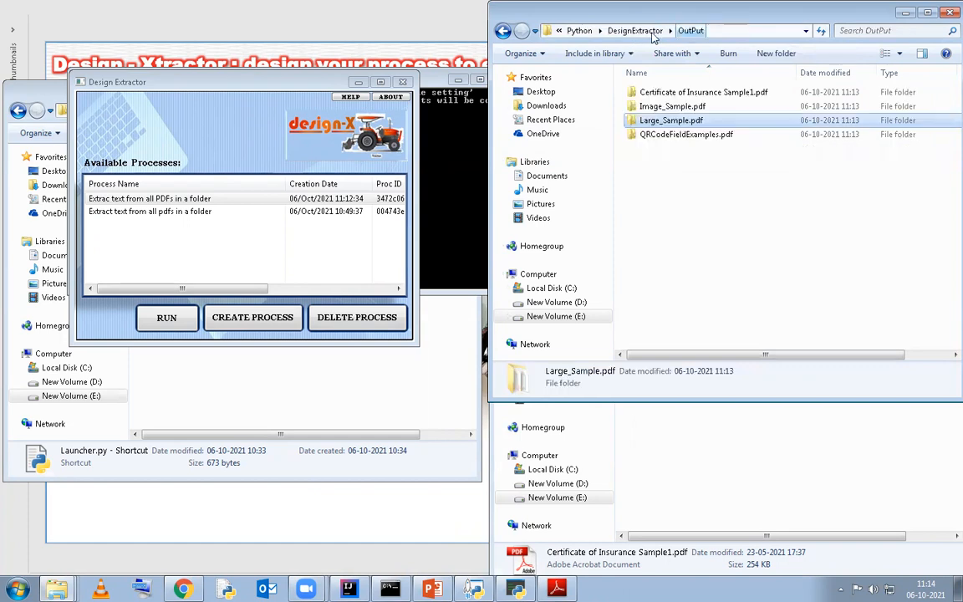
Examine the Example #1 paragraph in the source file QRCodeFieldExamples.pdf, and minimize the PDF viewer
{"action": "left_click", "coordinate": [679, 137]}
{"action": "left_click", "coordinate": [708, 412]}
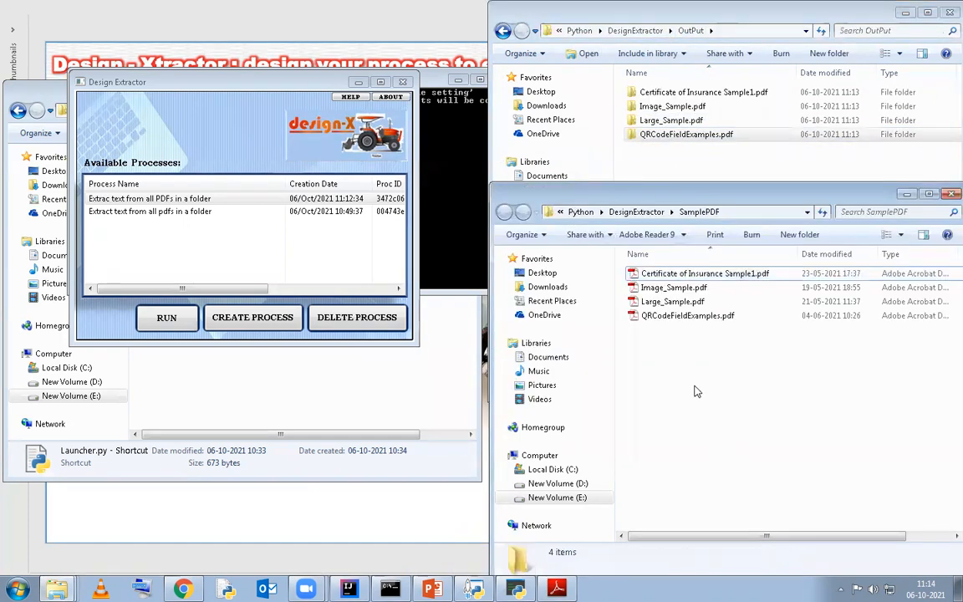
{"action": "double_click", "coordinate": [679, 316]}
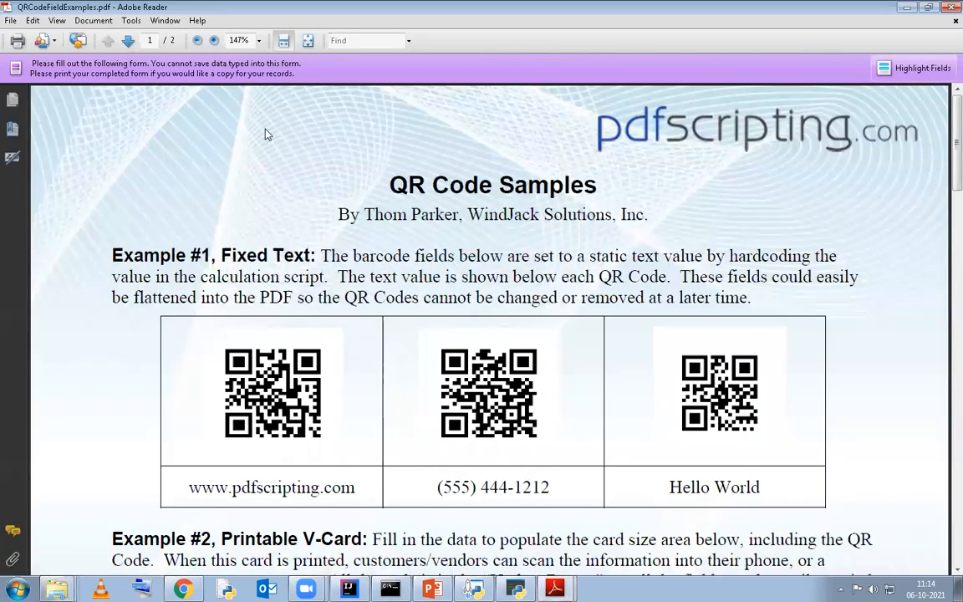
{"action": "left_click_drag", "start_coordinate": [321, 256], "coordinate": [558, 297]}
{"action": "left_click", "coordinate": [594, 277]}
{"action": "left_click_drag", "start_coordinate": [486, 276], "coordinate": [558, 298]}
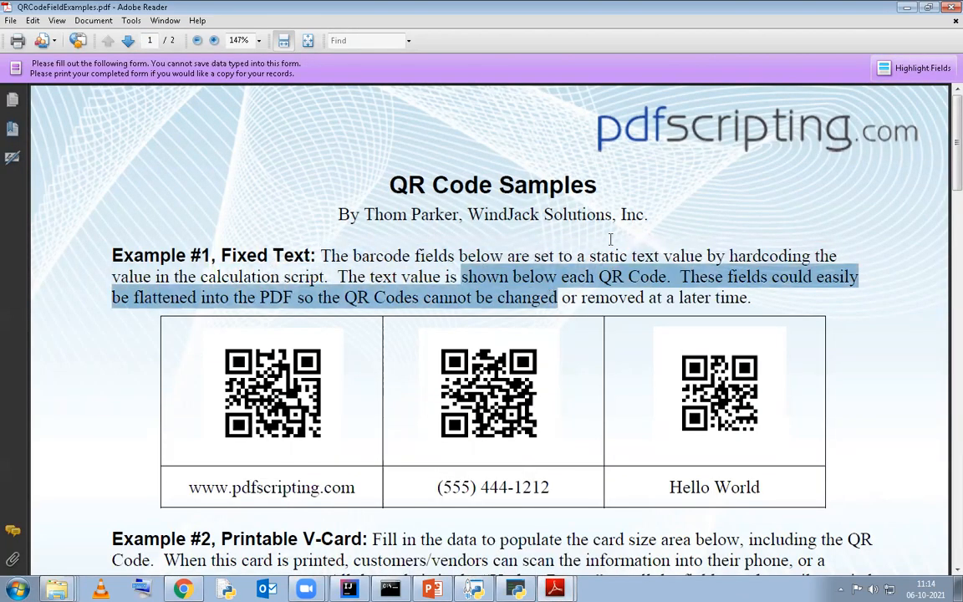
{"action": "left_click", "coordinate": [590, 281]}
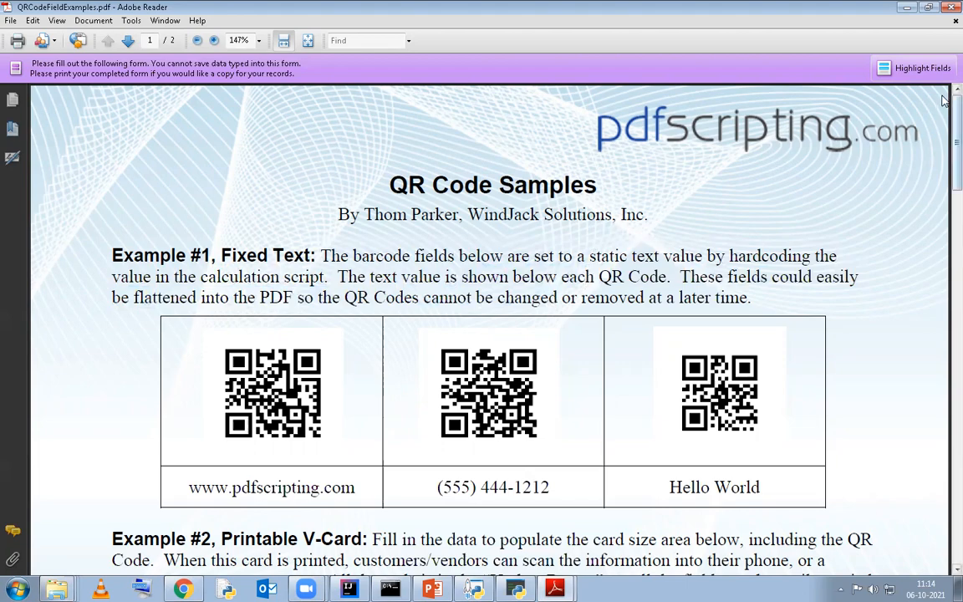
{"action": "left_click", "coordinate": [907, 7]}
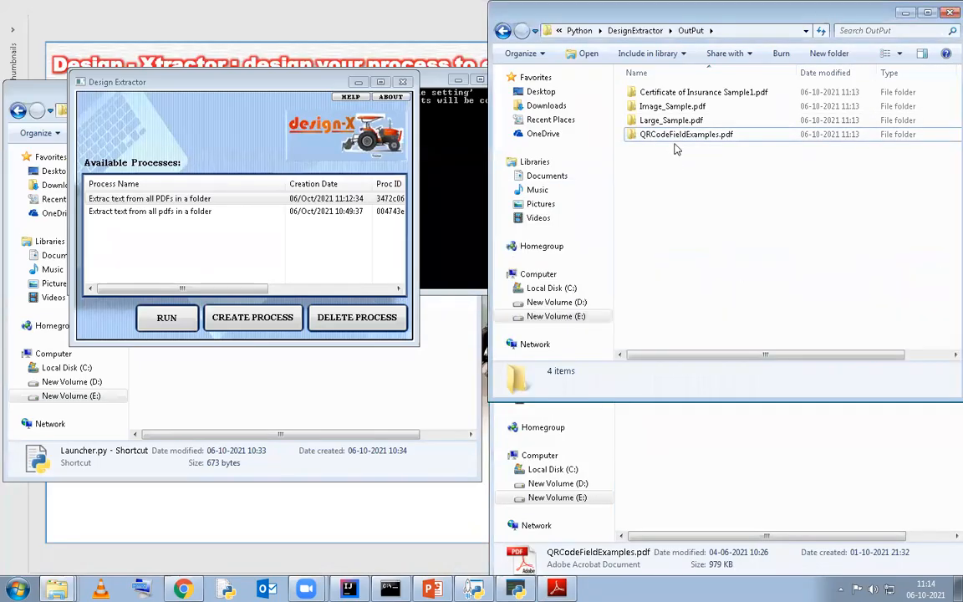
Read through the extracted Page1.txt in the QRCodeFieldExamples.pdf output folder, and return to the OutPut folder
{"action": "double_click", "coordinate": [669, 134]}
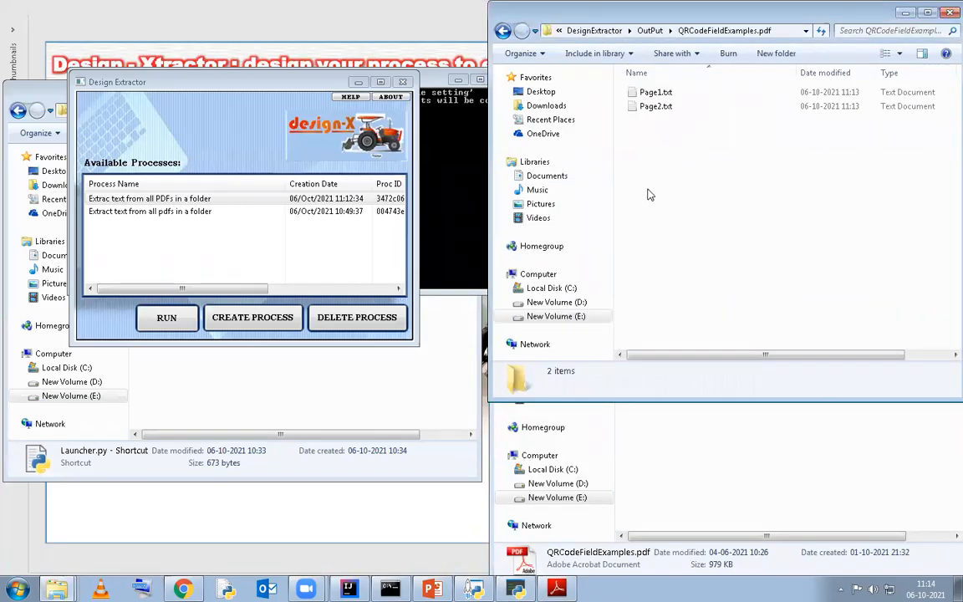
{"action": "double_click", "coordinate": [656, 92]}
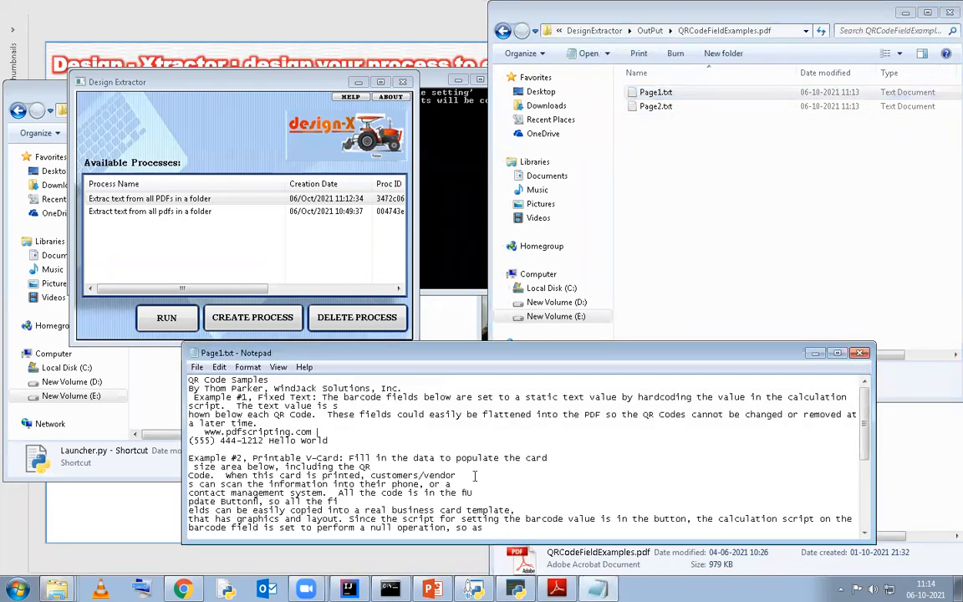
{"action": "scroll", "coordinate": [475, 476], "scroll_direction": "down", "scroll_amount": 6}
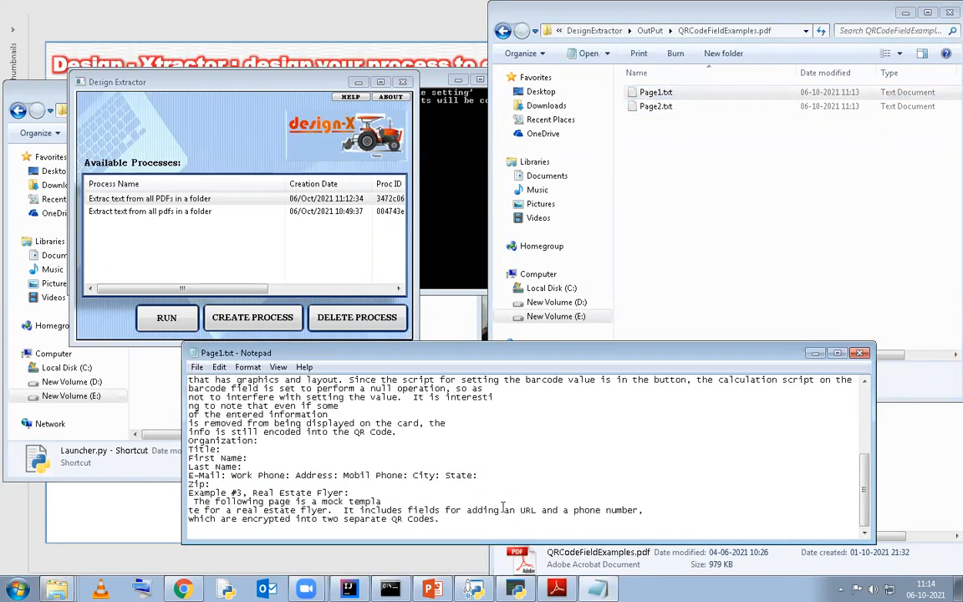
{"action": "scroll", "coordinate": [594, 421], "scroll_direction": "up", "scroll_amount": 6}
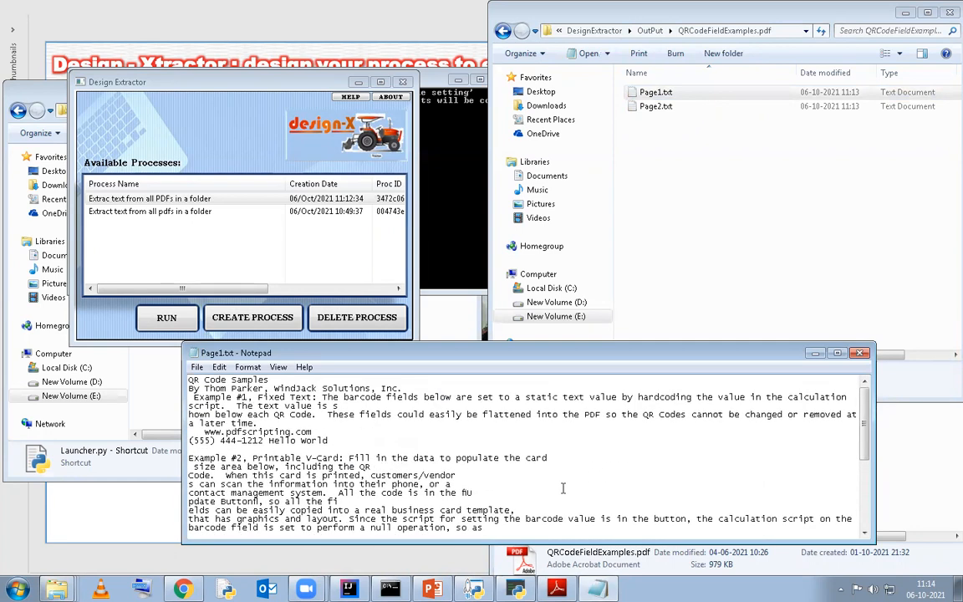
{"action": "left_click", "coordinate": [593, 238]}
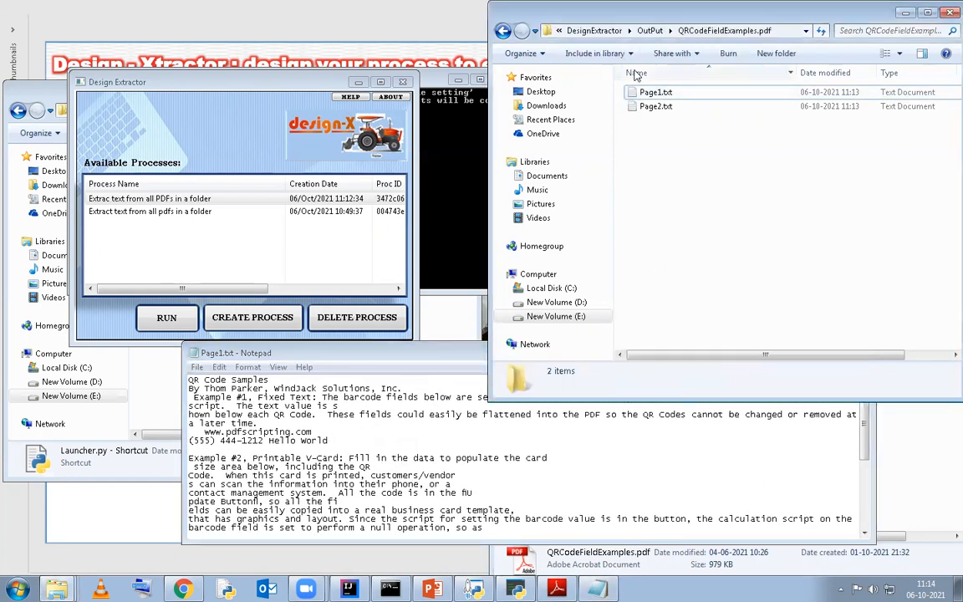
{"action": "left_click", "coordinate": [650, 30]}
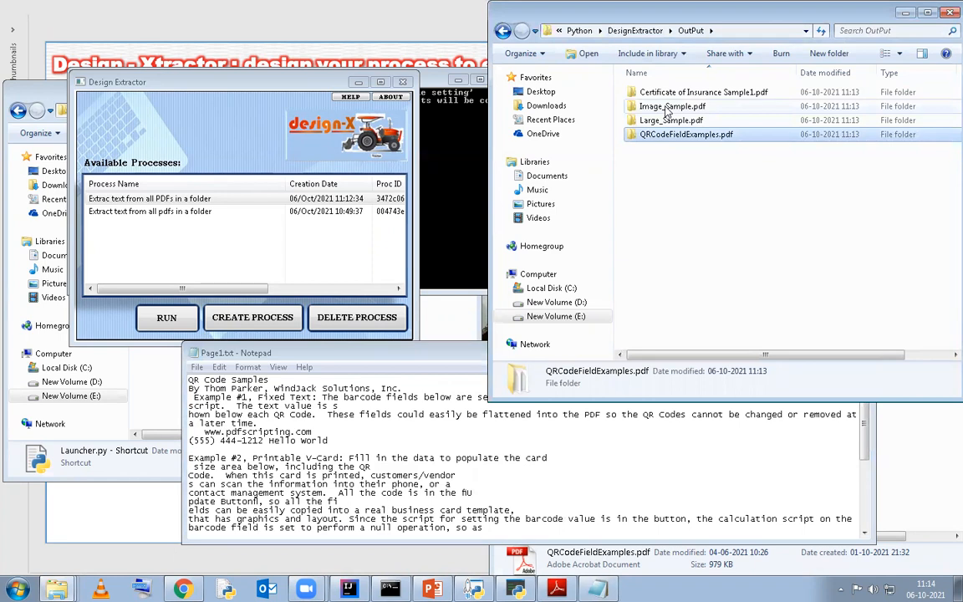
{"action": "left_click", "coordinate": [677, 222]}
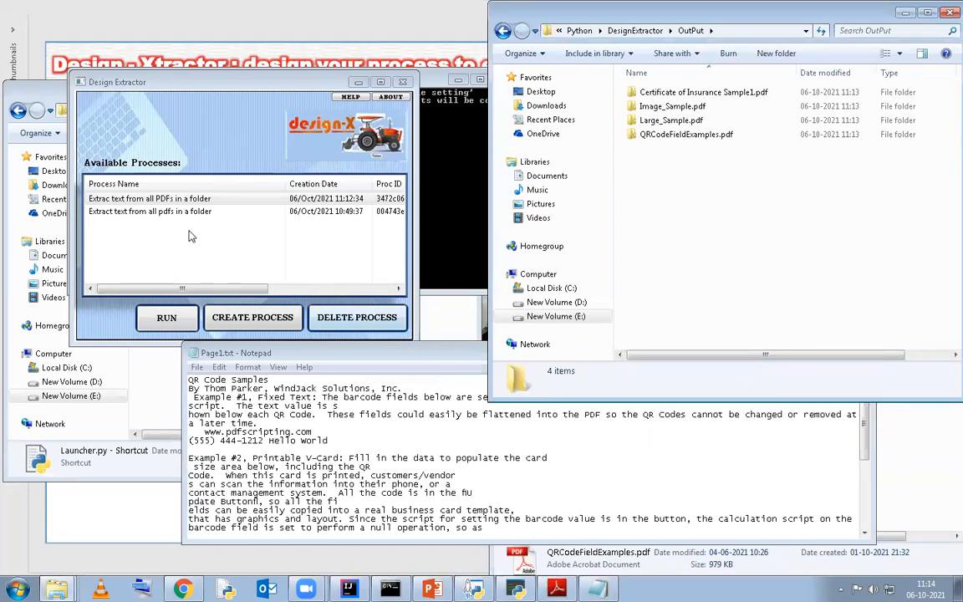
Create a new process named asxasx
{"action": "left_click", "coordinate": [226, 316]}
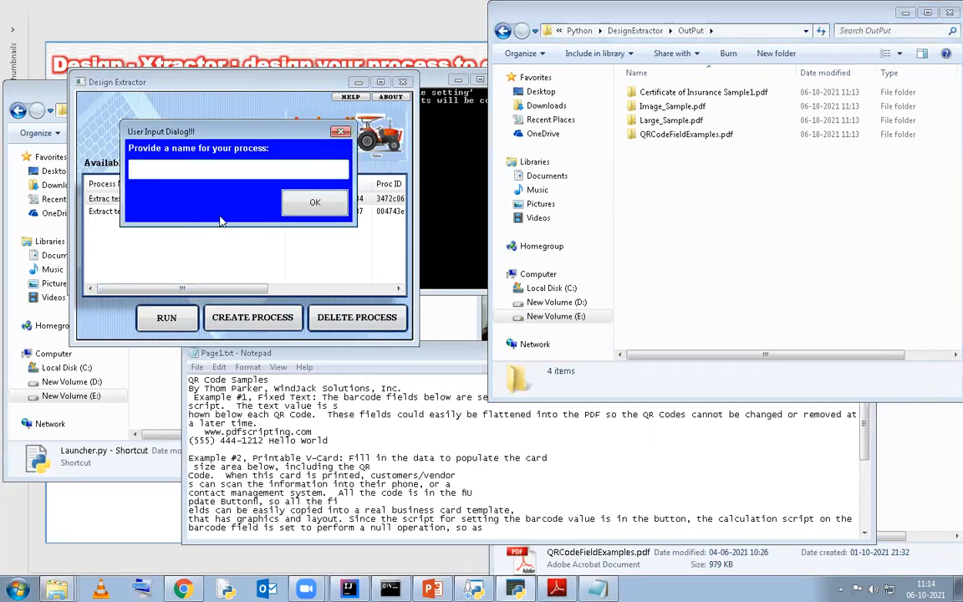
{"action": "type", "text": "asxasx"}
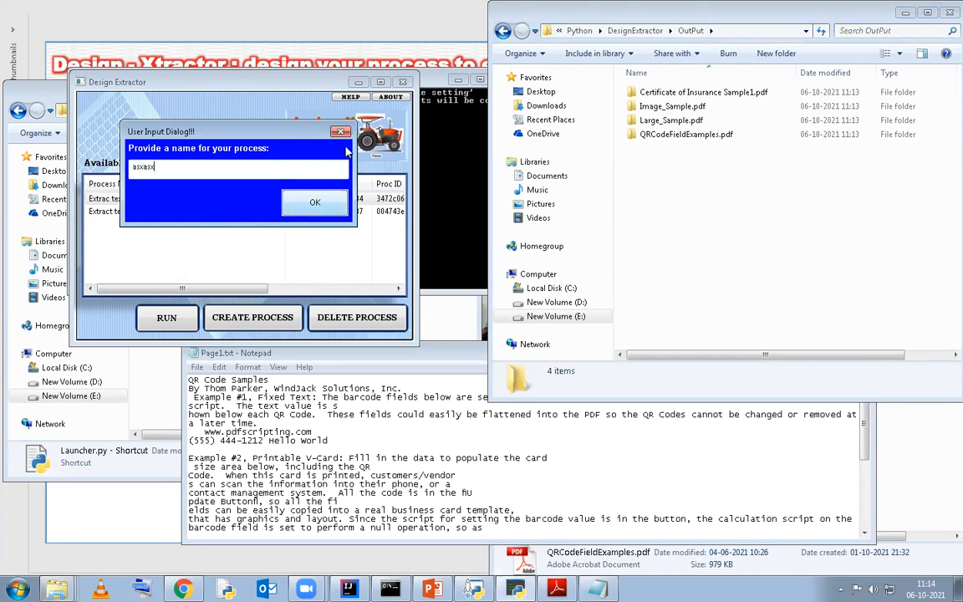
{"action": "left_click", "coordinate": [311, 200]}
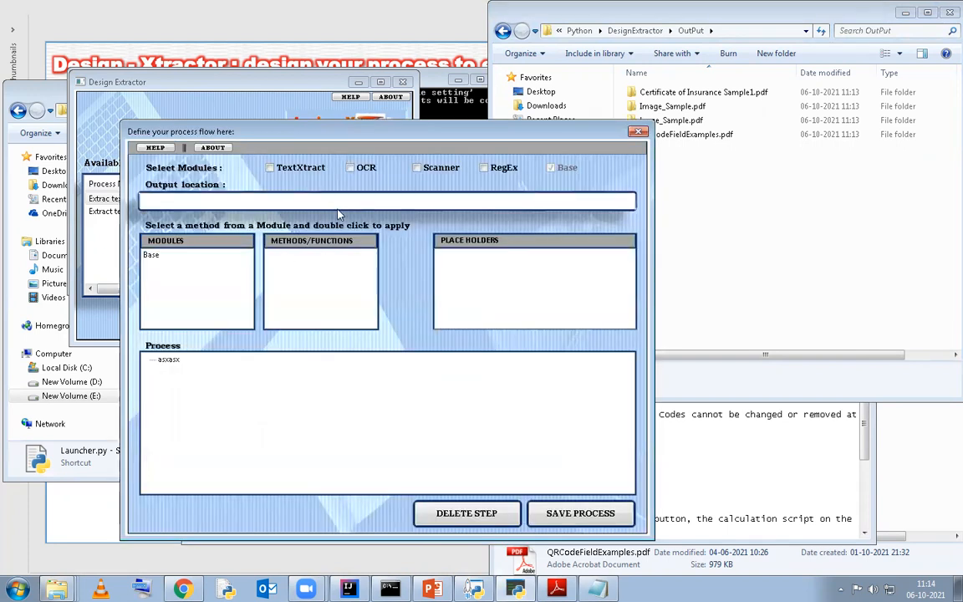
Enable the TextXtract module for the process, review the TextXtractor methods, and select the Base method NthPDFInFolder(num, fldr)
{"action": "left_click", "coordinate": [291, 169]}
{"action": "left_click", "coordinate": [238, 265]}
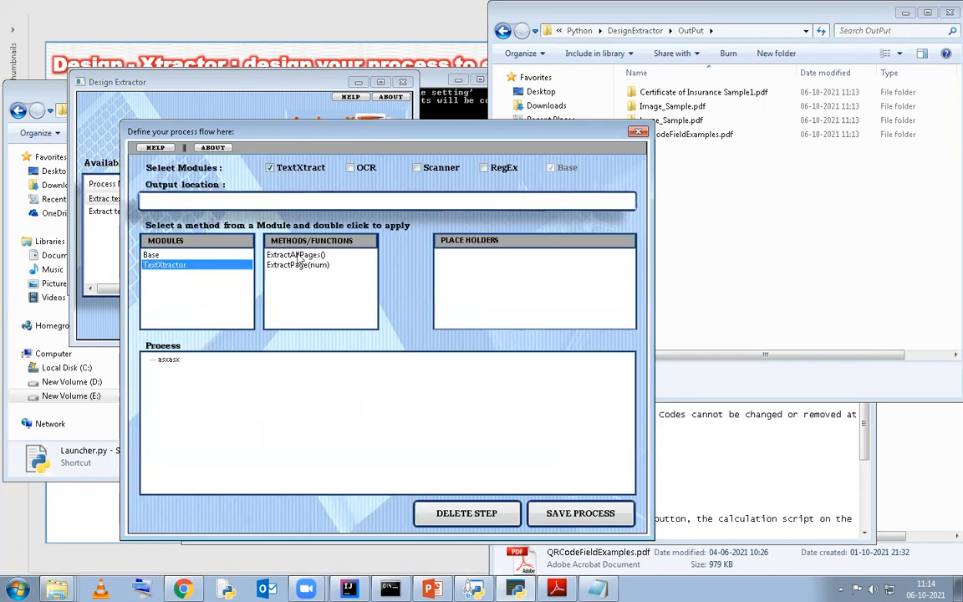
{"action": "left_click", "coordinate": [154, 254]}
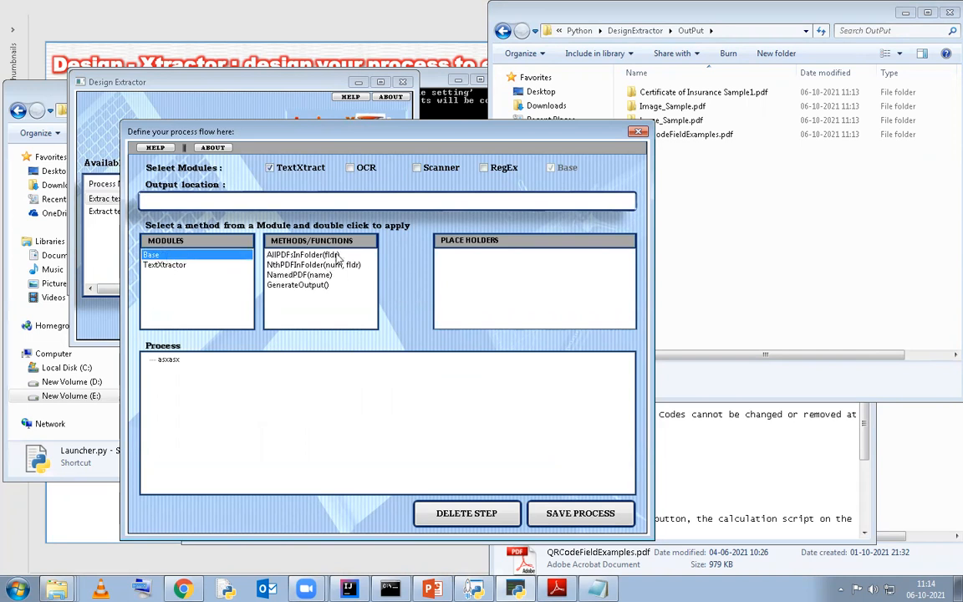
{"action": "left_click", "coordinate": [311, 254]}
{"action": "left_click", "coordinate": [280, 265]}
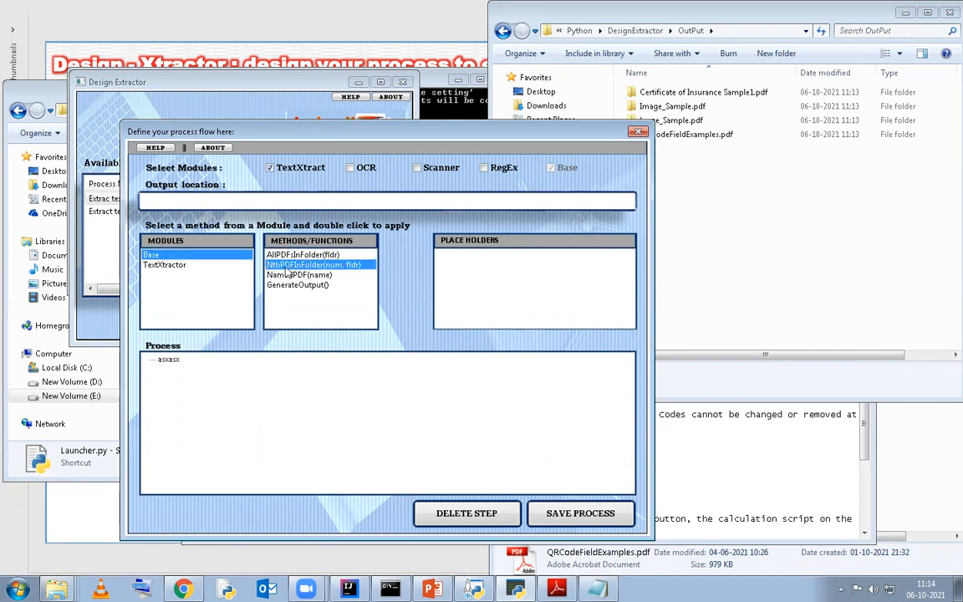
Review the Base method NamedPDF(name) and the TextXtractor methods ExtractAllPages() and ExtractPage(num) by selecting each one
{"action": "left_click", "coordinate": [284, 275]}
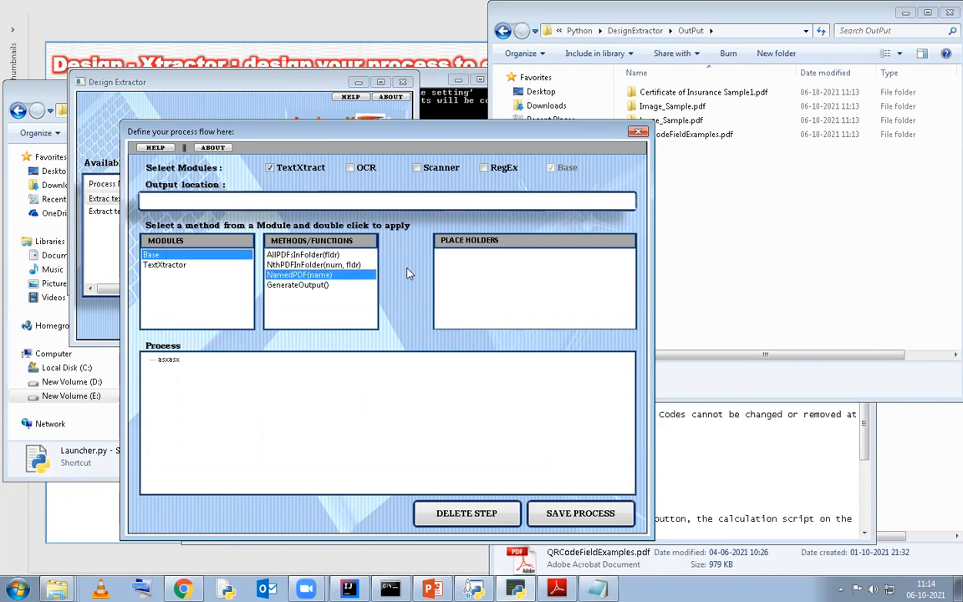
{"action": "left_click", "coordinate": [166, 265]}
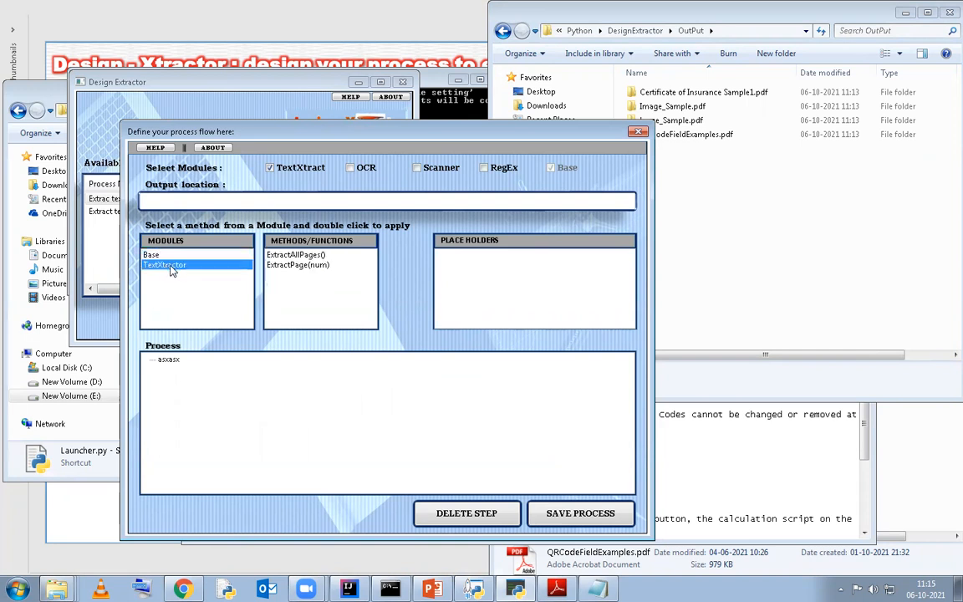
{"action": "left_click", "coordinate": [288, 255]}
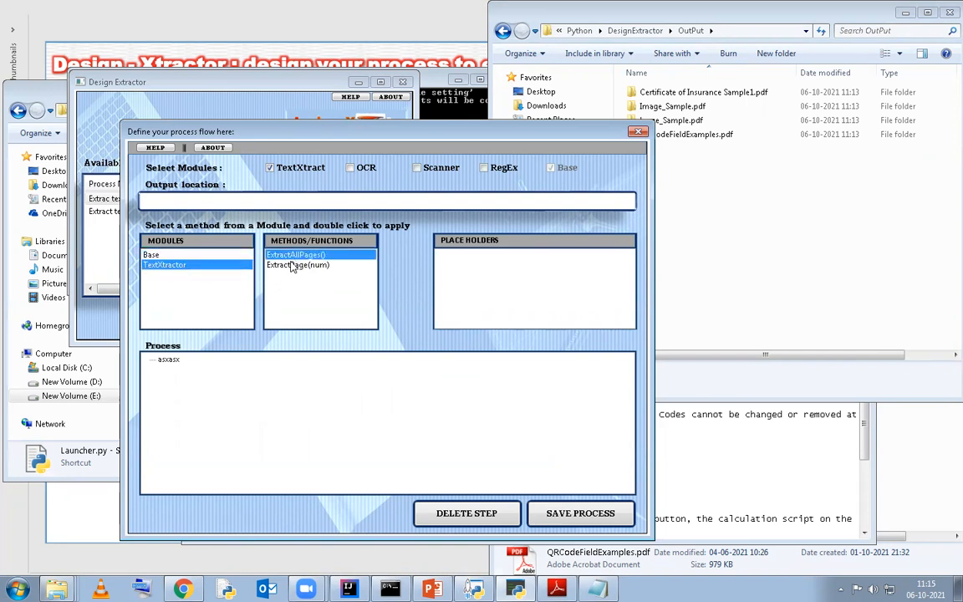
{"action": "left_click", "coordinate": [306, 266]}
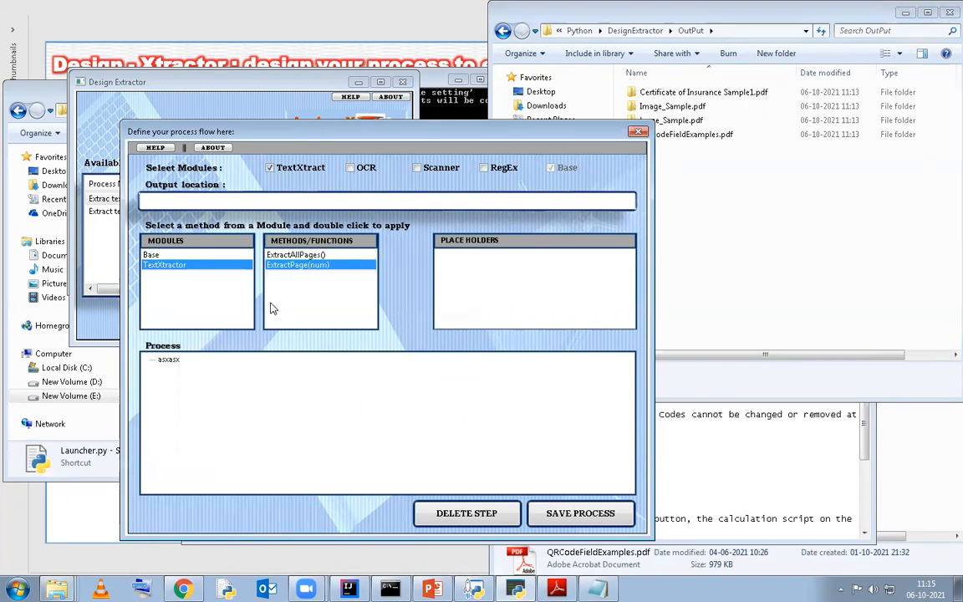
{"action": "left_click", "coordinate": [699, 239]}
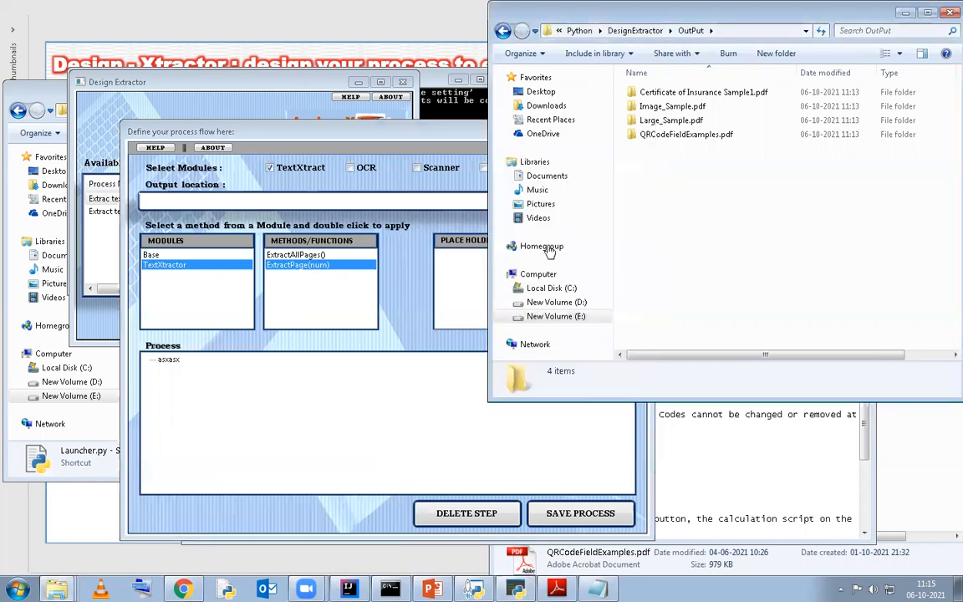
{"action": "left_click", "coordinate": [412, 135]}
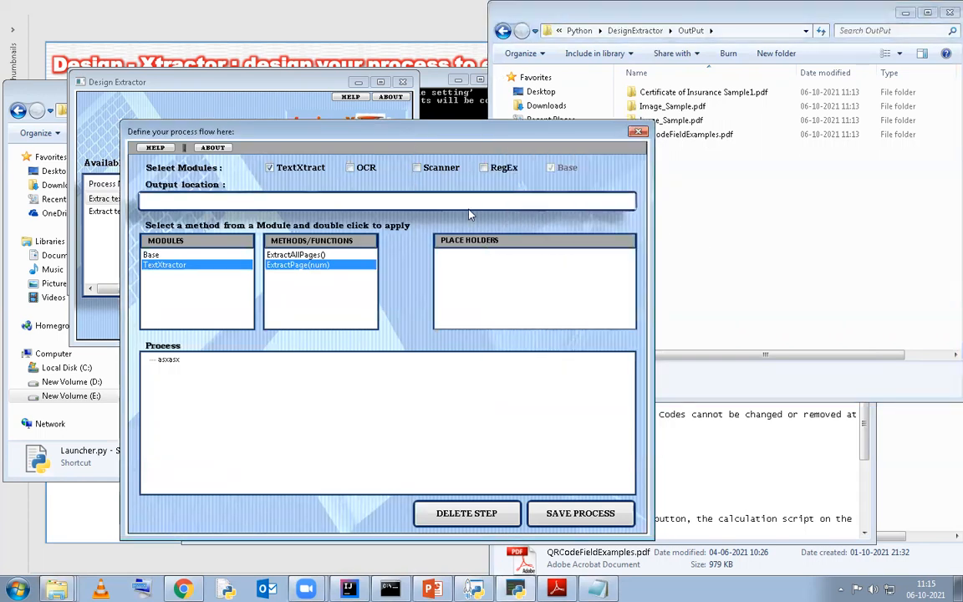
{"action": "left_click", "coordinate": [711, 238]}
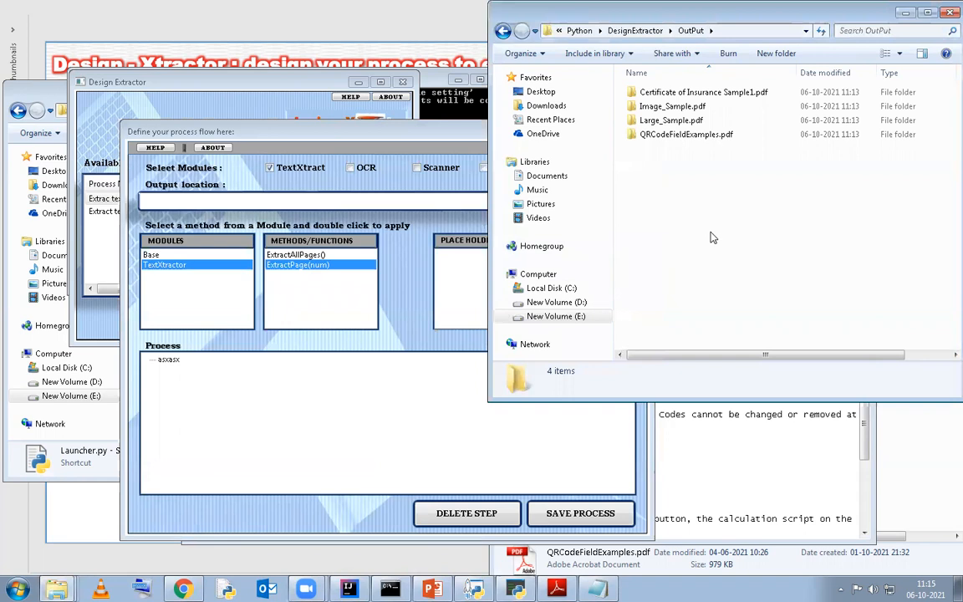
{"action": "left_click", "coordinate": [421, 182]}
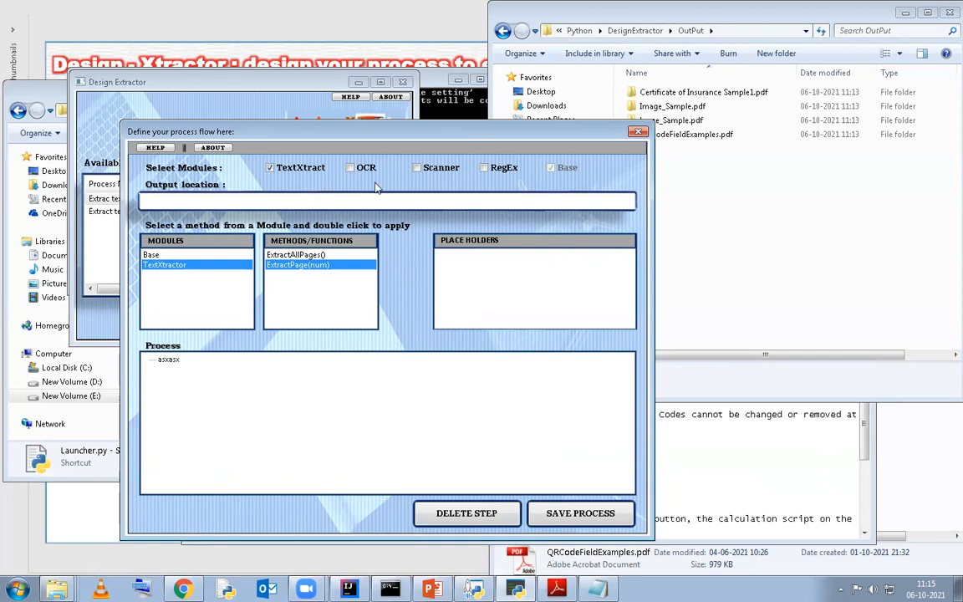
{"action": "left_click", "coordinate": [747, 243]}
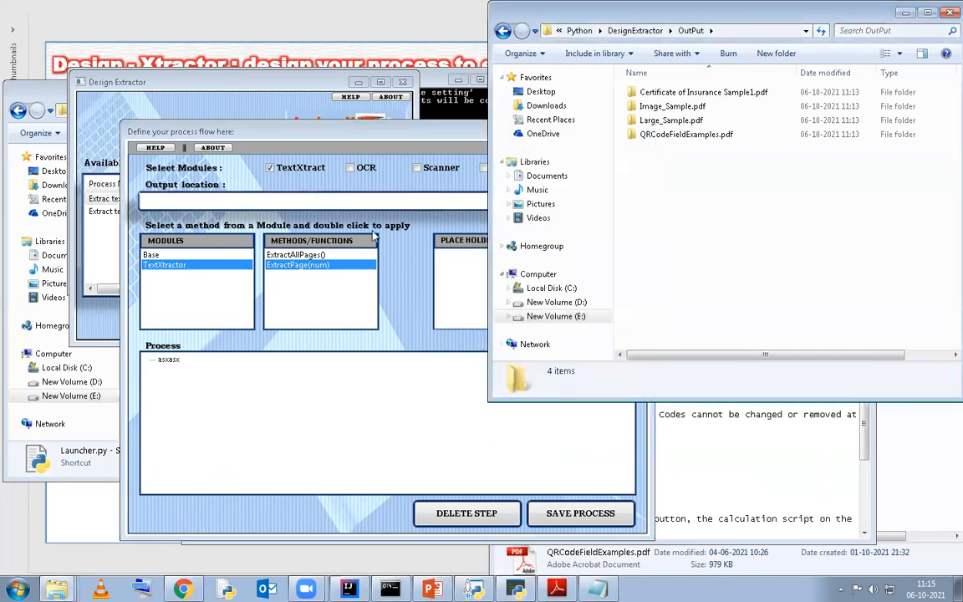
{"action": "left_click", "coordinate": [340, 125]}
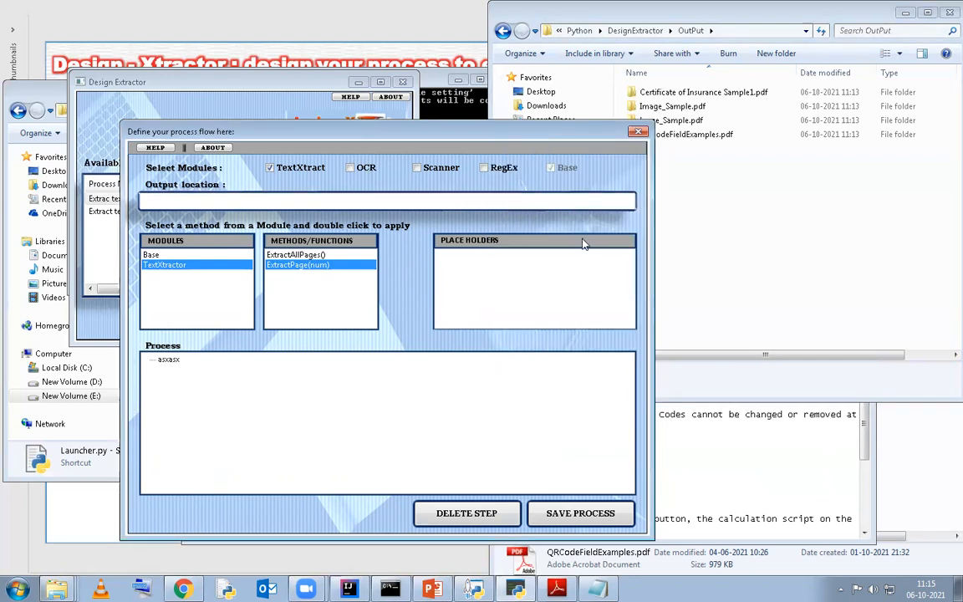
{"action": "left_click", "coordinate": [691, 239]}
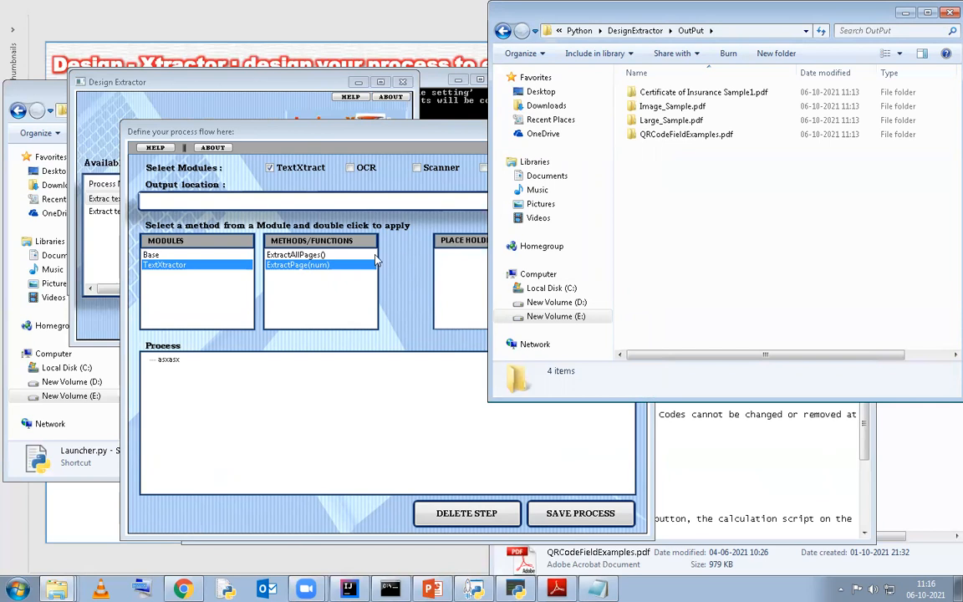
{"action": "left_click", "coordinate": [387, 138]}
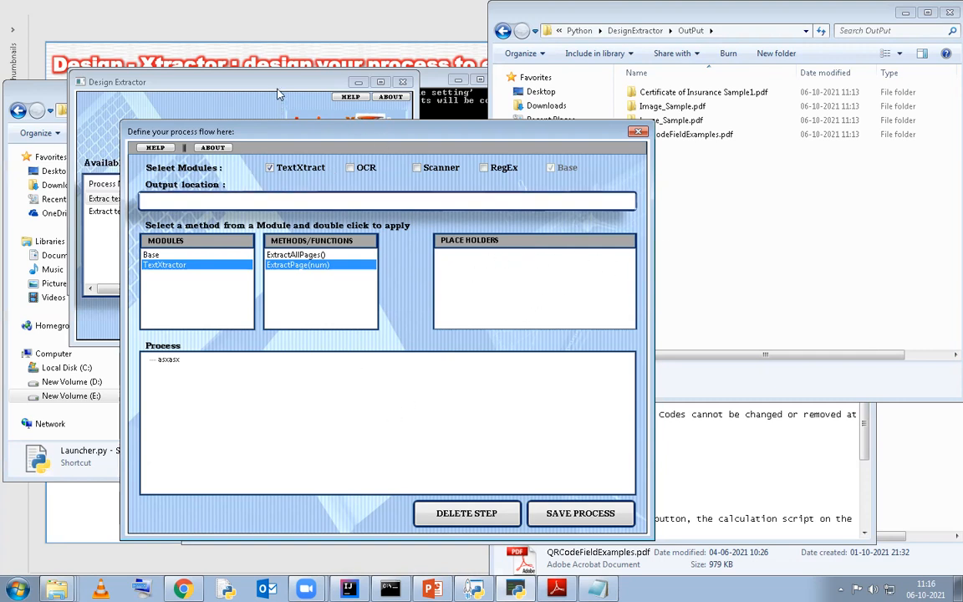
View the process designer's help information, close it, and select the asxasx entry in the process tree
{"action": "left_click", "coordinate": [171, 147]}
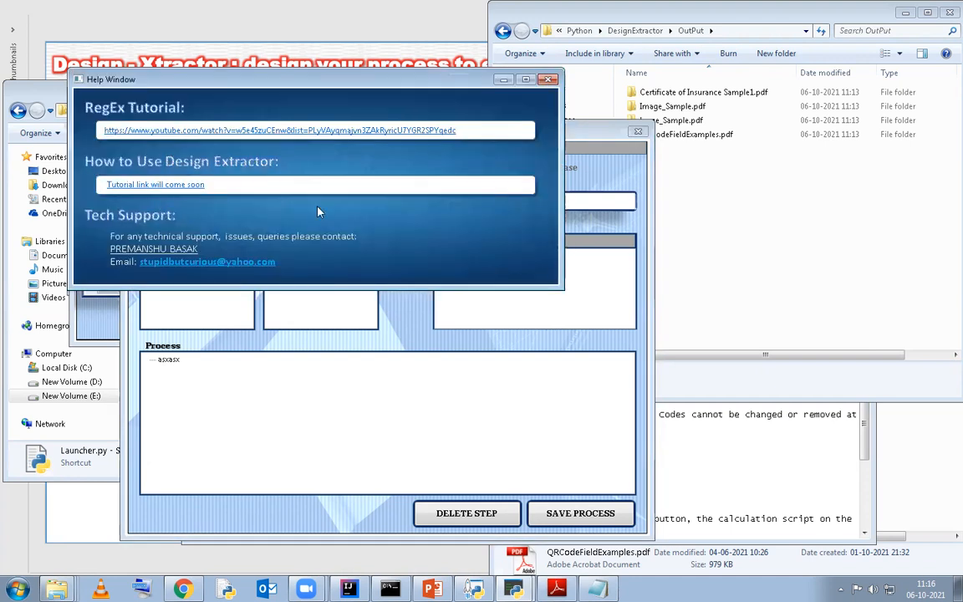
{"action": "left_click", "coordinate": [548, 79]}
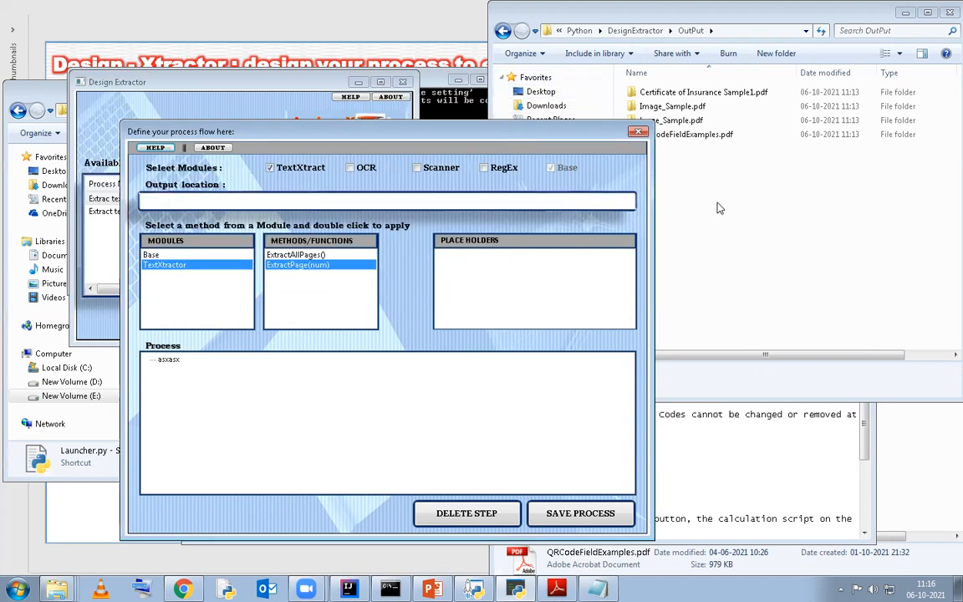
{"action": "left_click", "coordinate": [406, 359]}
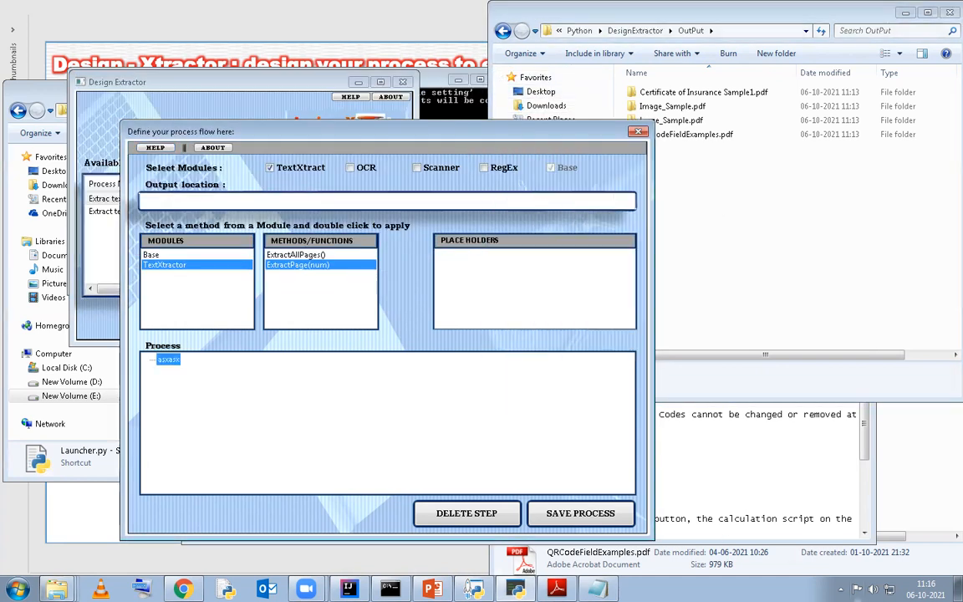